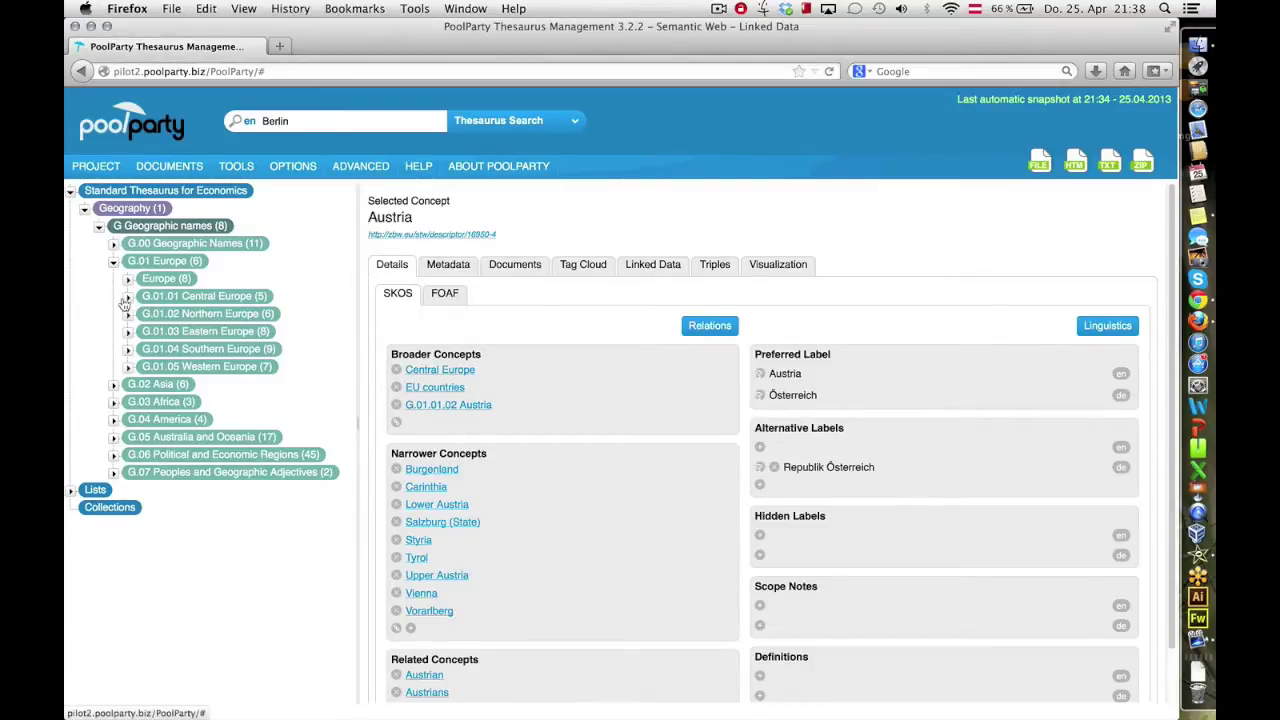
Expand Central Europe and its Austria group in the concept tree, and review the Austria concept's SKOS relations
{"action": "left_click", "coordinate": [128, 298]}
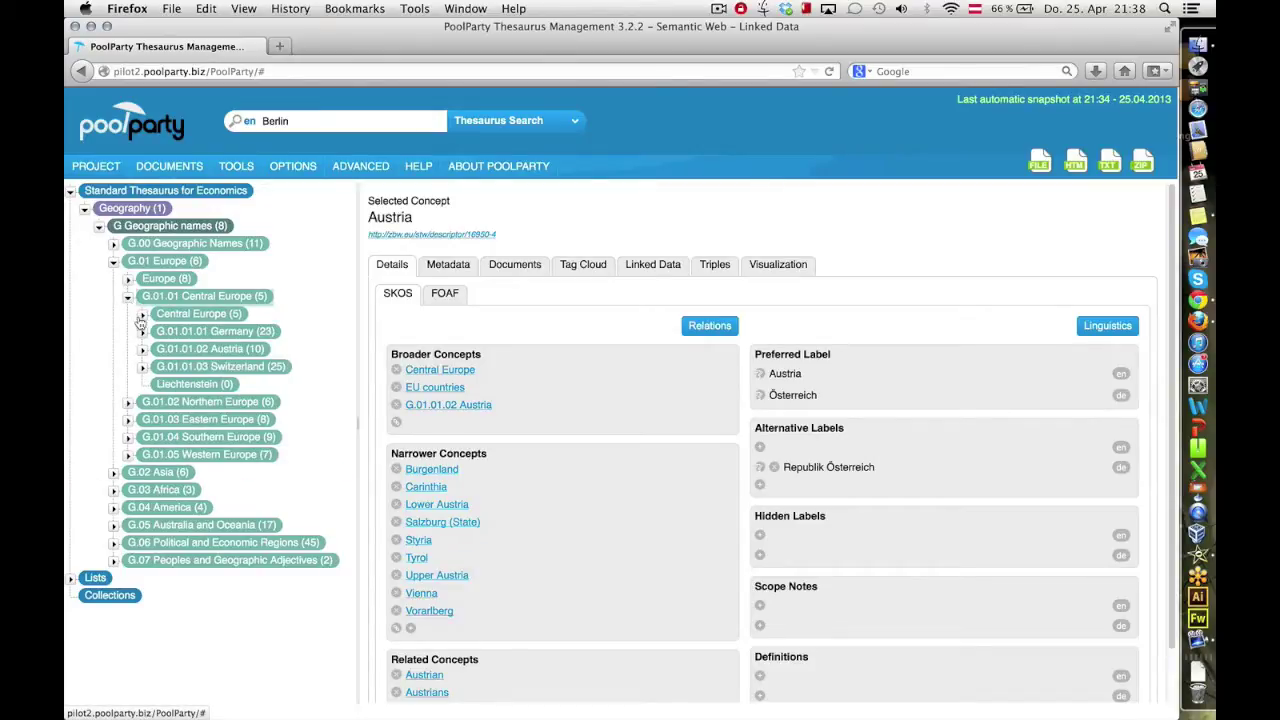
{"action": "left_click", "coordinate": [142, 349]}
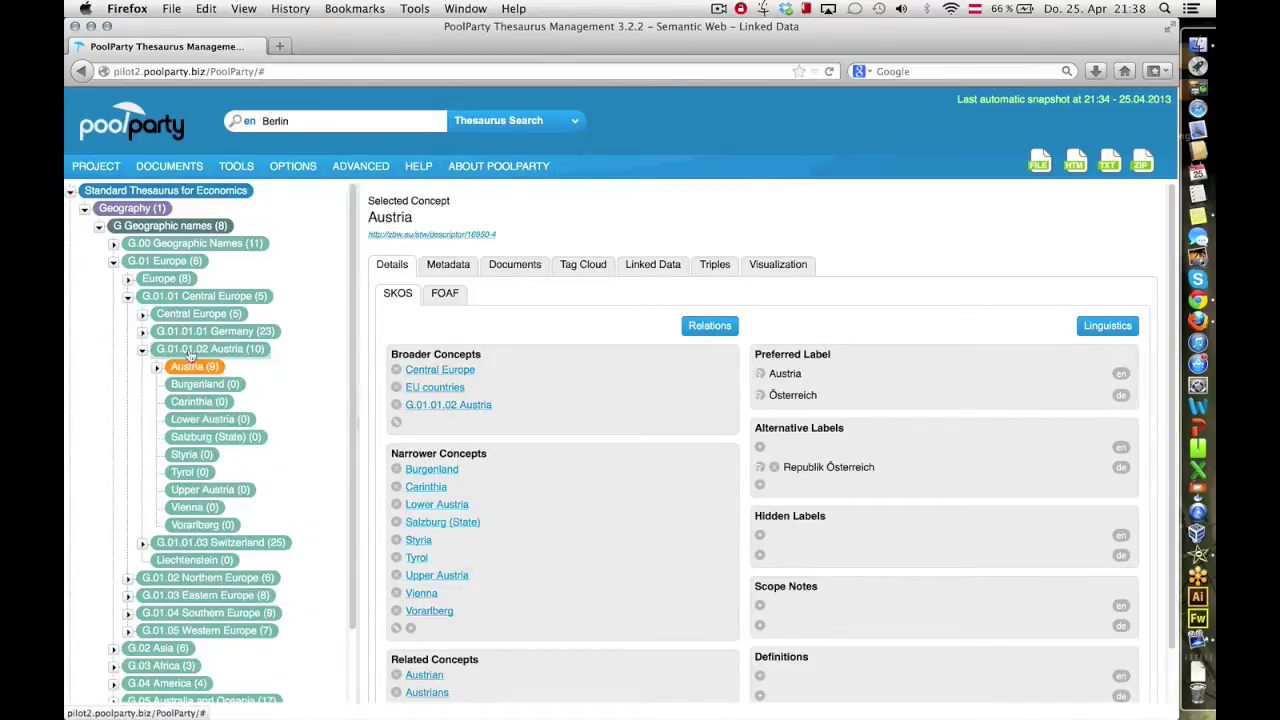
{"action": "left_click", "coordinate": [192, 367]}
{"action": "scroll", "coordinate": [537, 490], "scroll_direction": "down", "scroll_amount": 2}
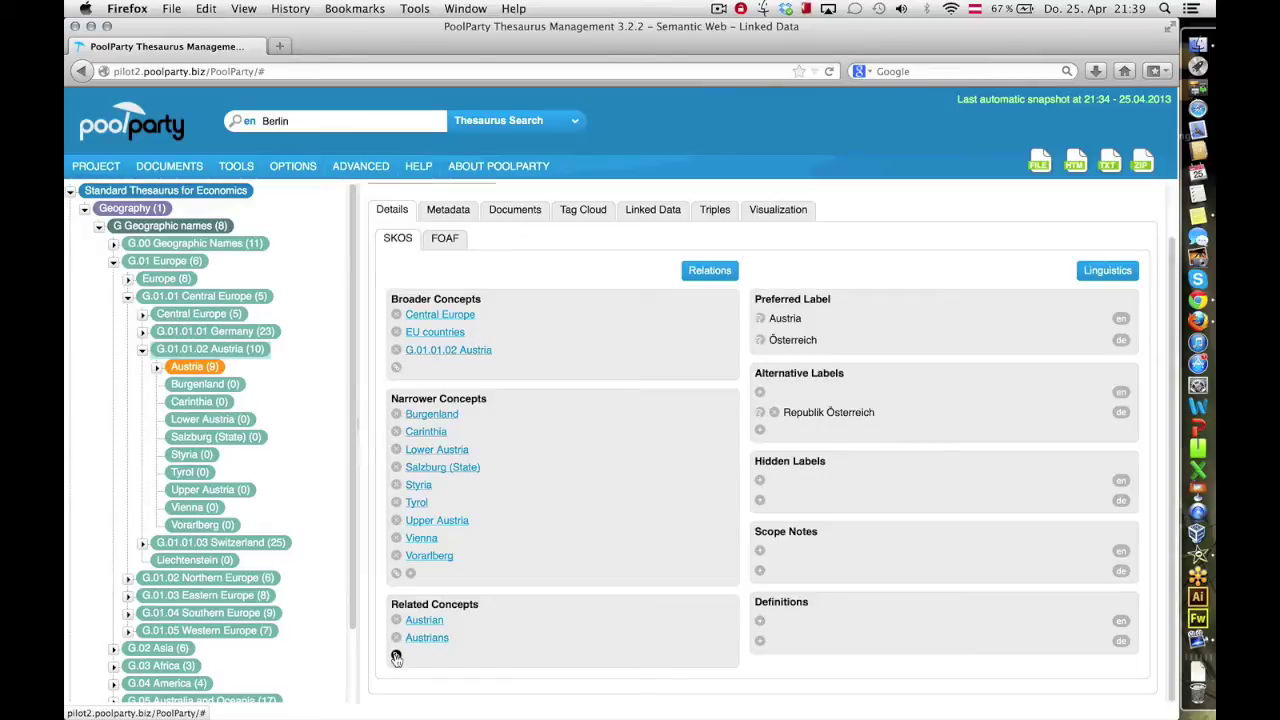
Create a new custom schema named Geo
{"action": "left_click", "coordinate": [360, 166]}
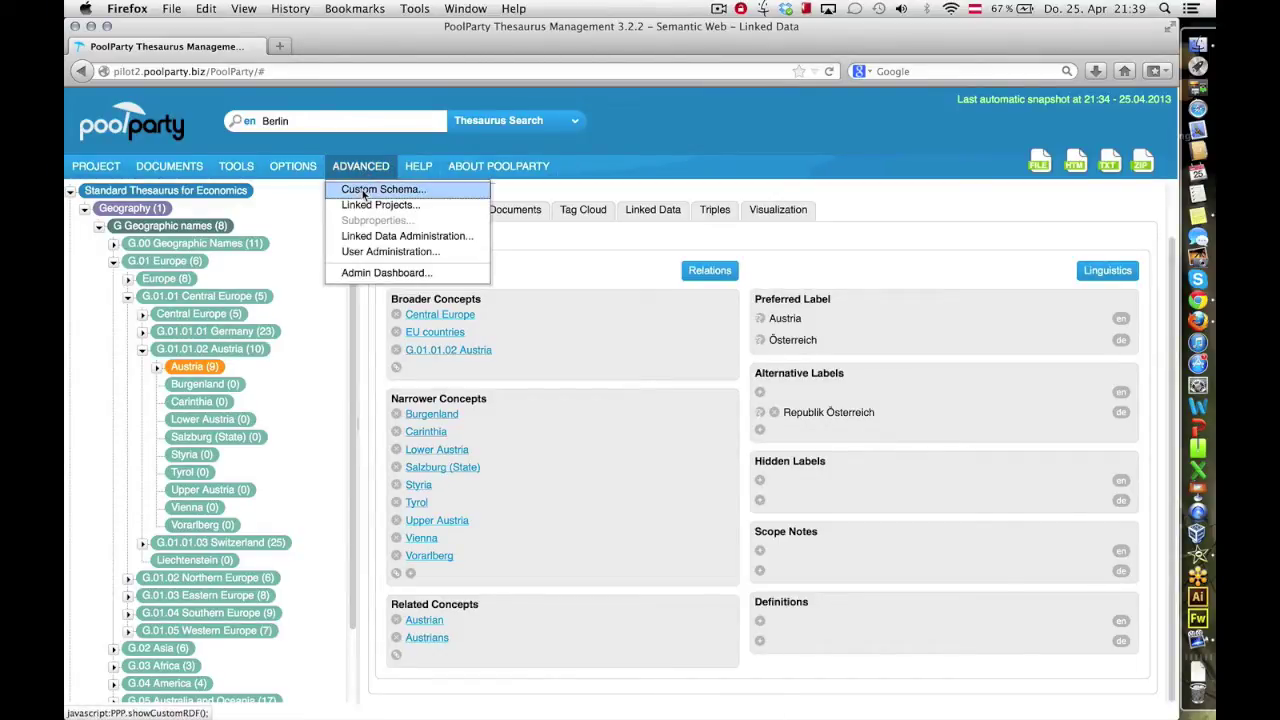
{"action": "left_click", "coordinate": [363, 190]}
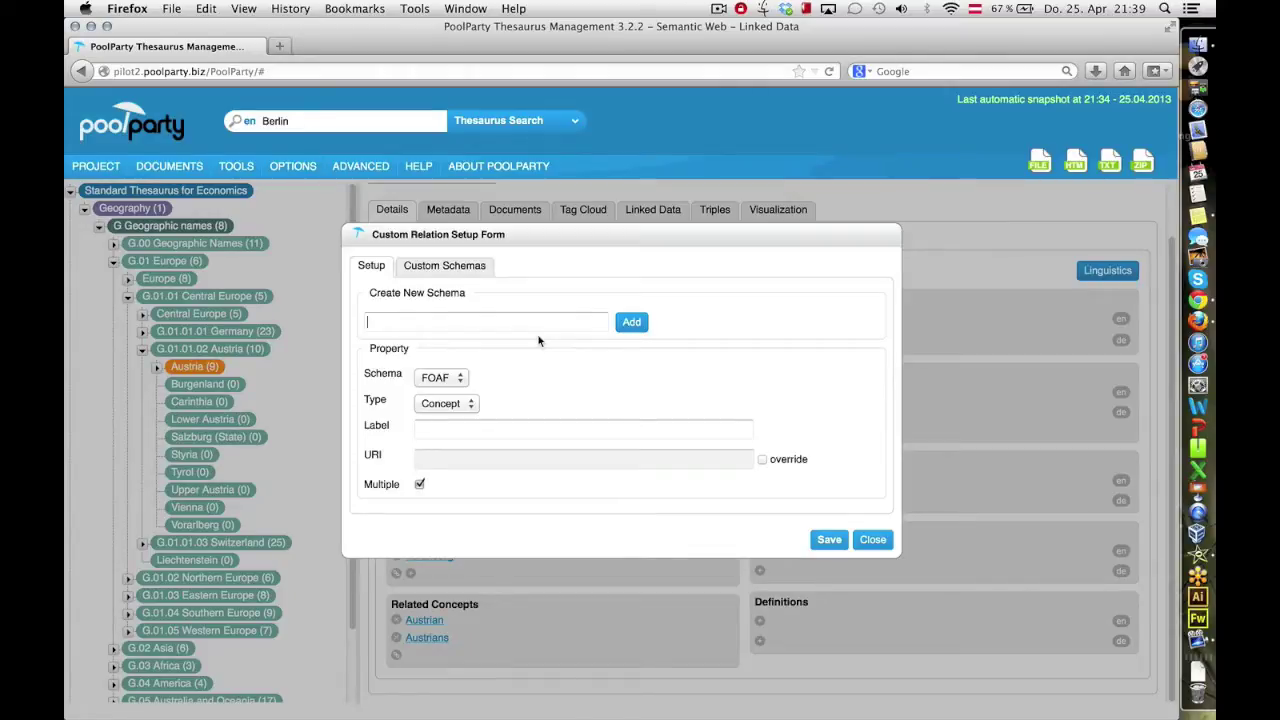
{"action": "type", "text": "G"}
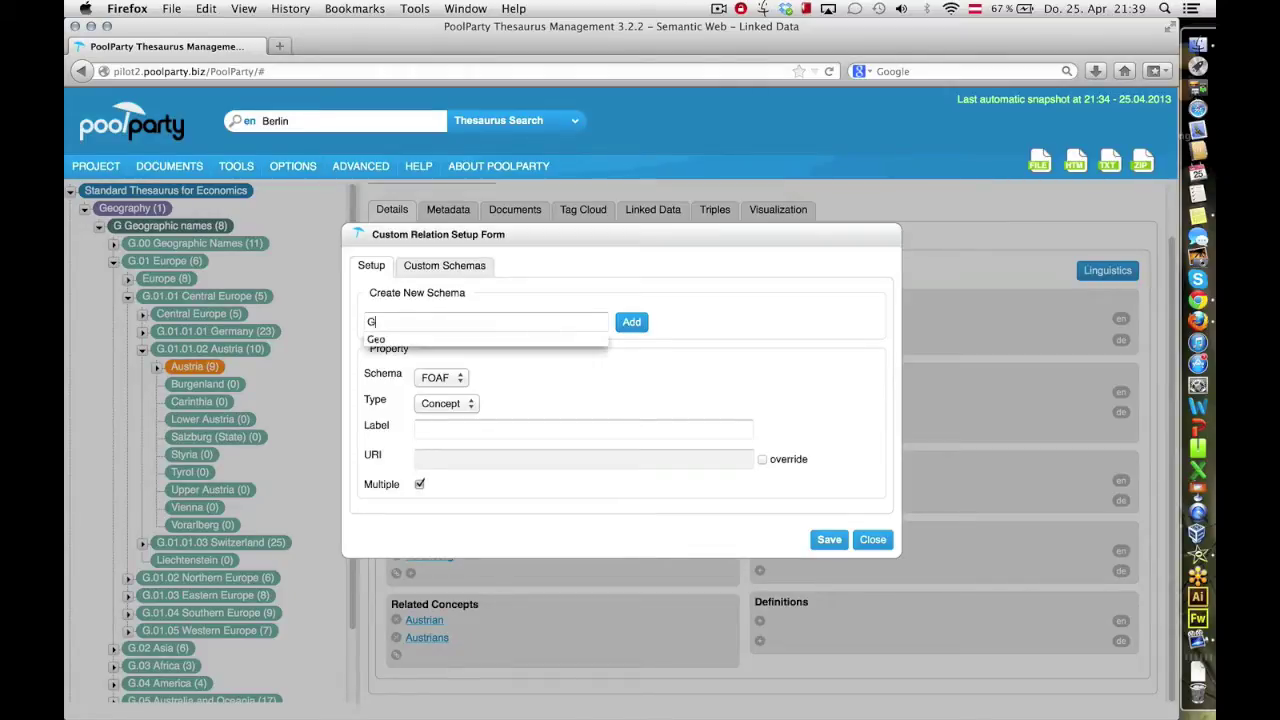
{"action": "type", "text": "eo"}
{"action": "left_click", "coordinate": [518, 342]}
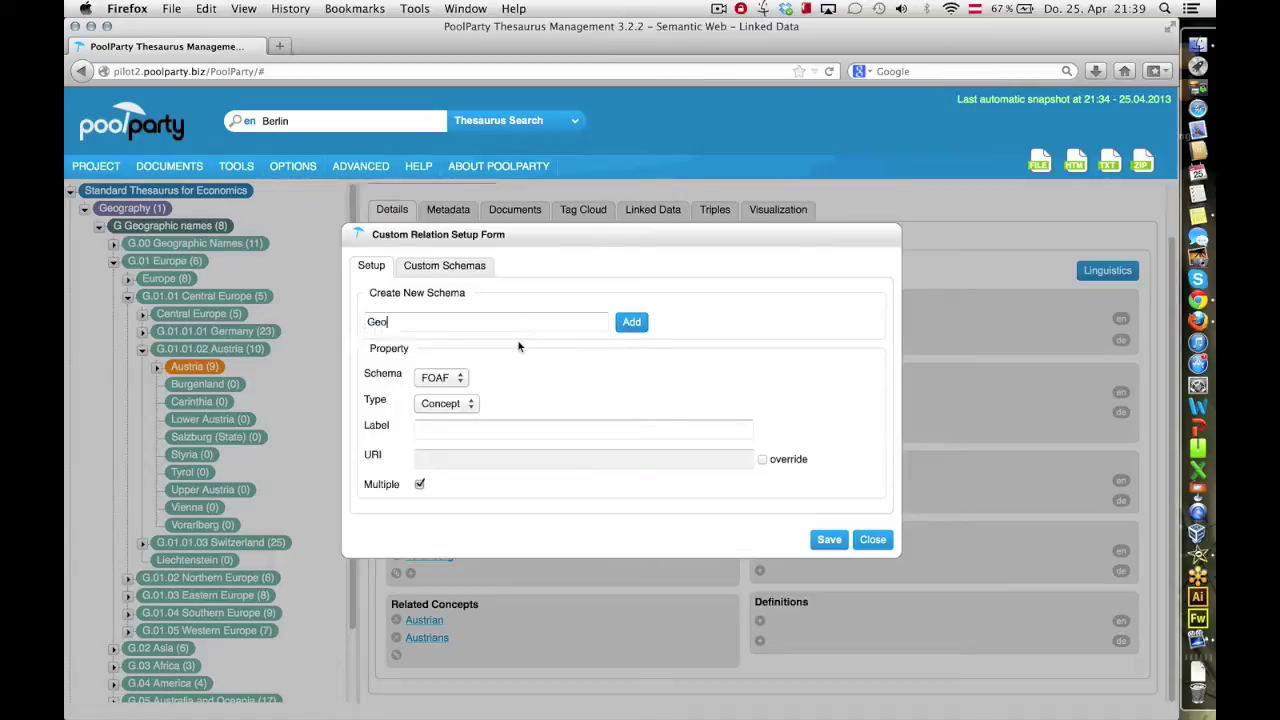
{"action": "left_click", "coordinate": [634, 326]}
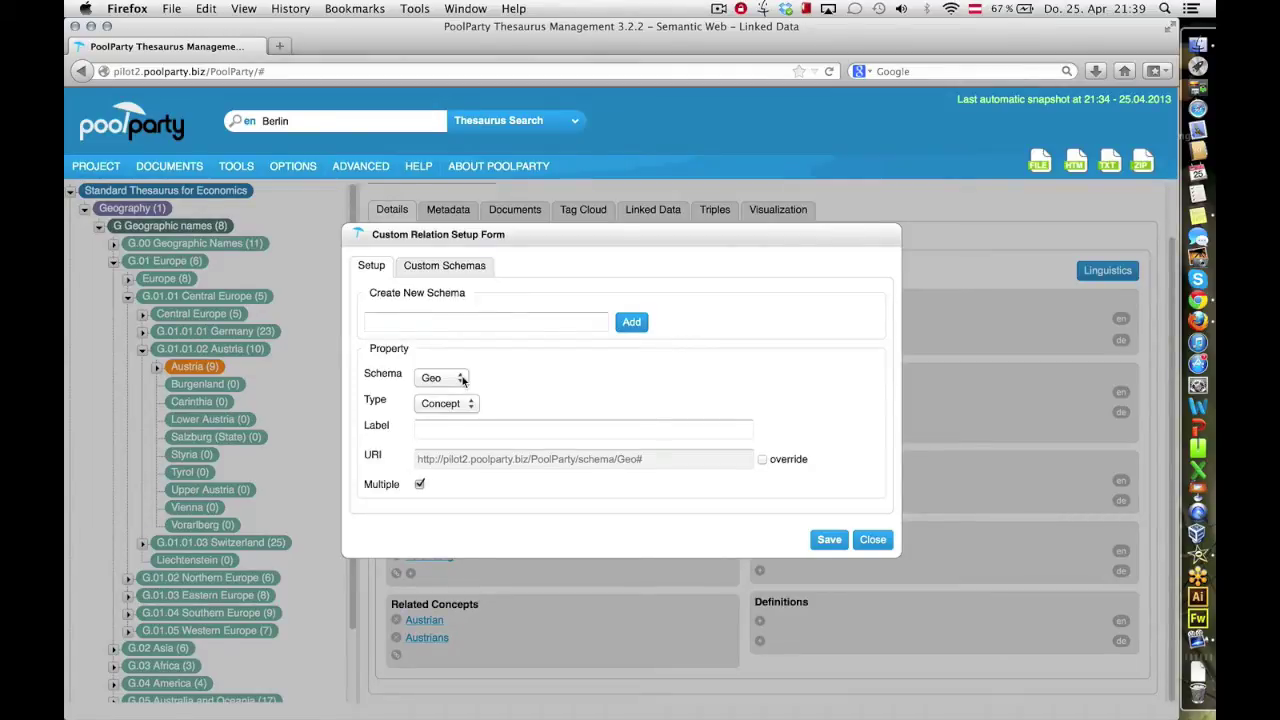
Add a property labelled speaksLanguage of type Concept to the Geo schema, allowing multiple values, and save it
{"action": "left_click", "coordinate": [462, 379]}
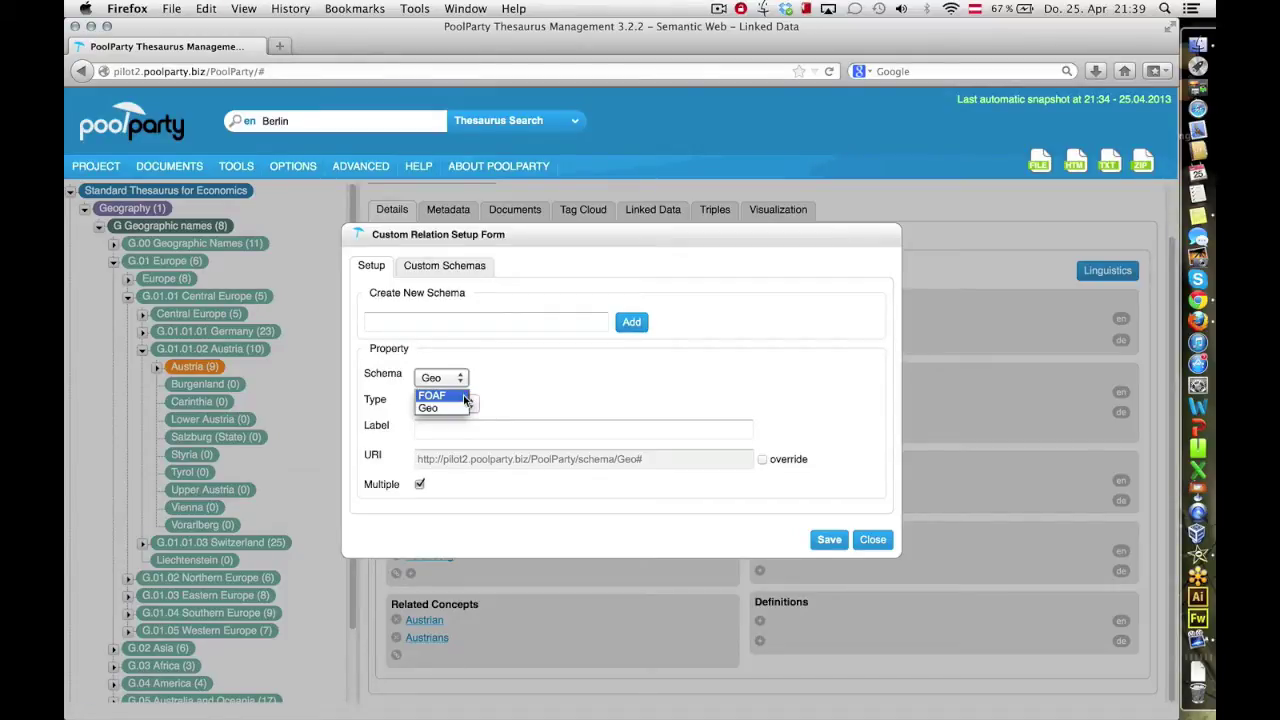
{"action": "left_click", "coordinate": [458, 408]}
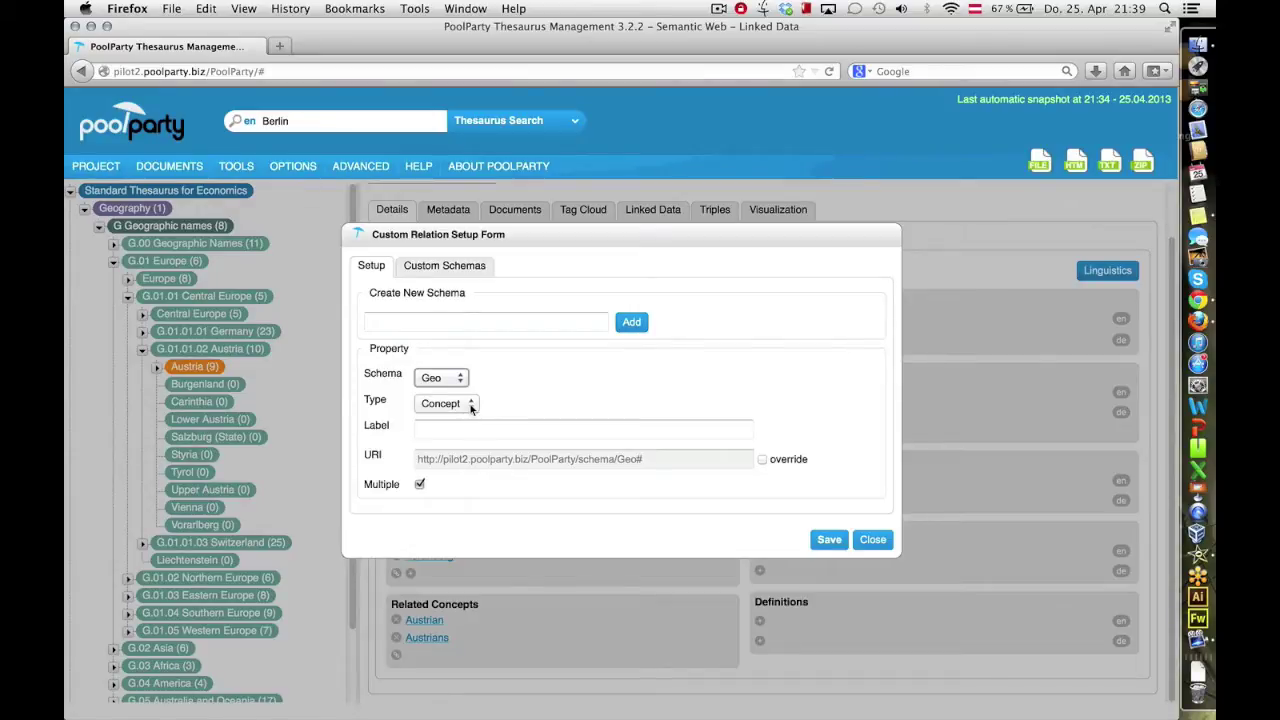
{"action": "left_click", "coordinate": [471, 404]}
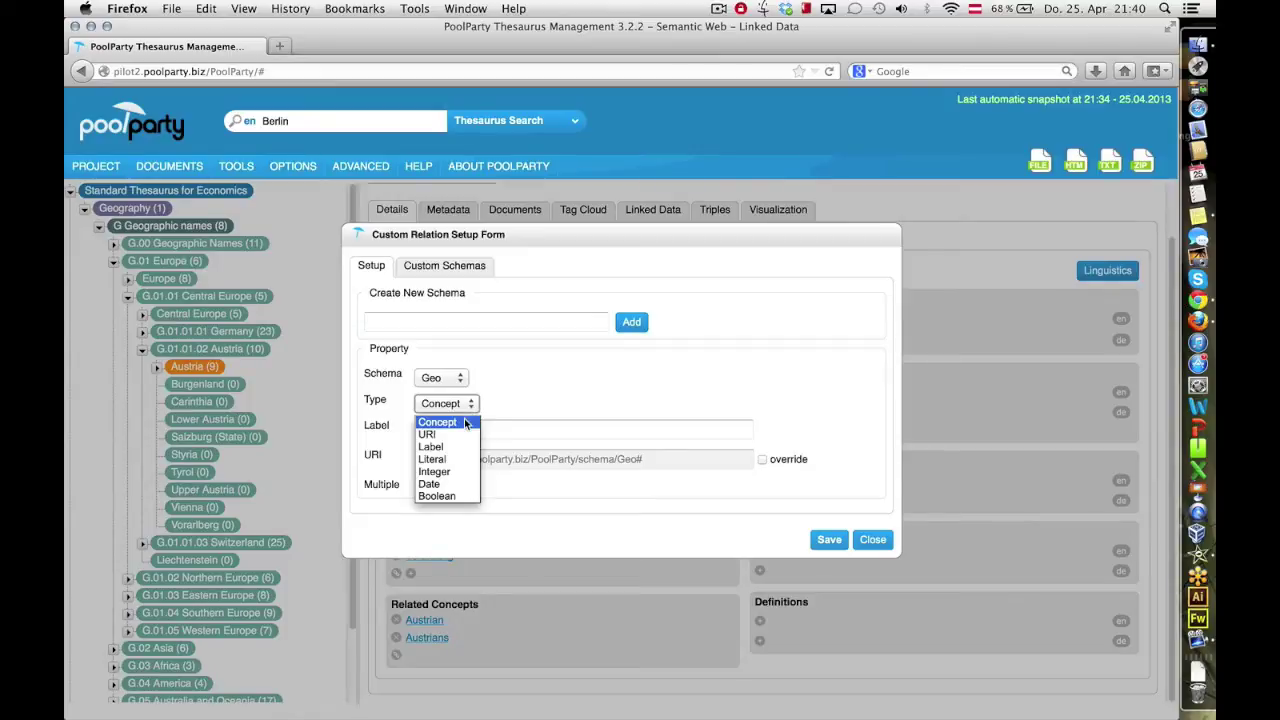
{"action": "left_click", "coordinate": [465, 423]}
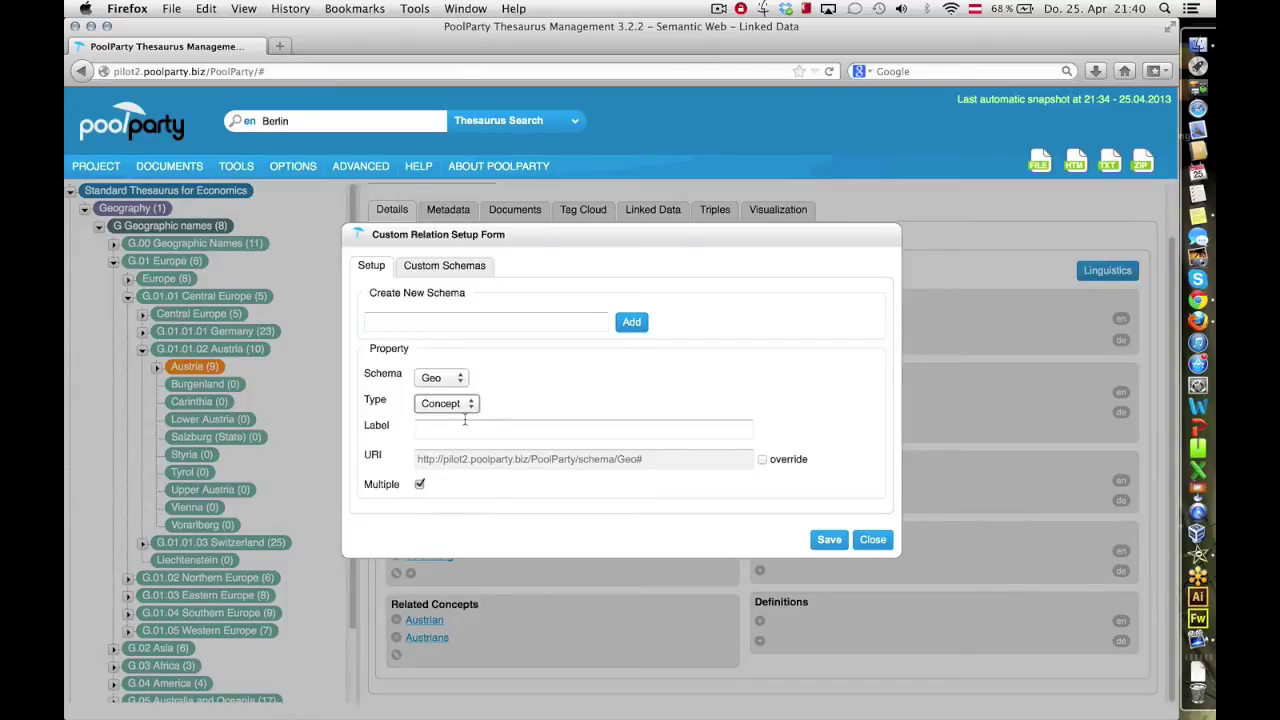
{"action": "left_click", "coordinate": [462, 432]}
{"action": "type", "text": "spe"}
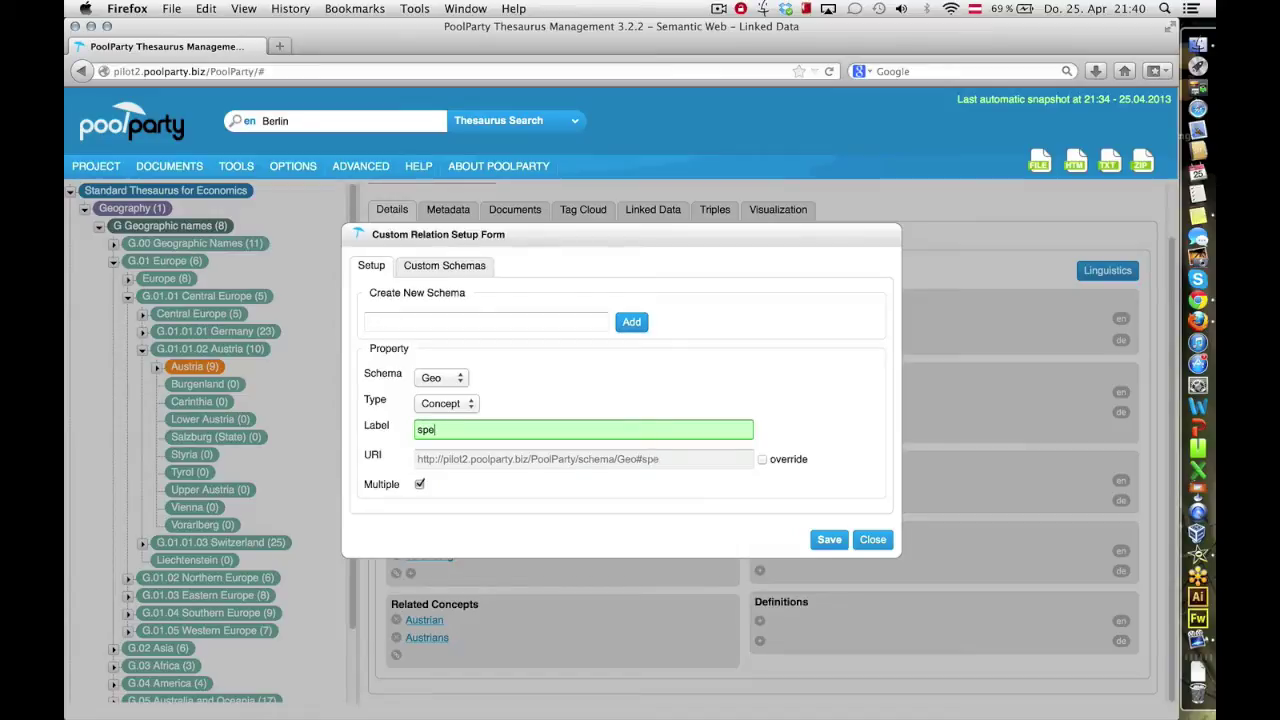
{"action": "type", "text": "aksLanguage"}
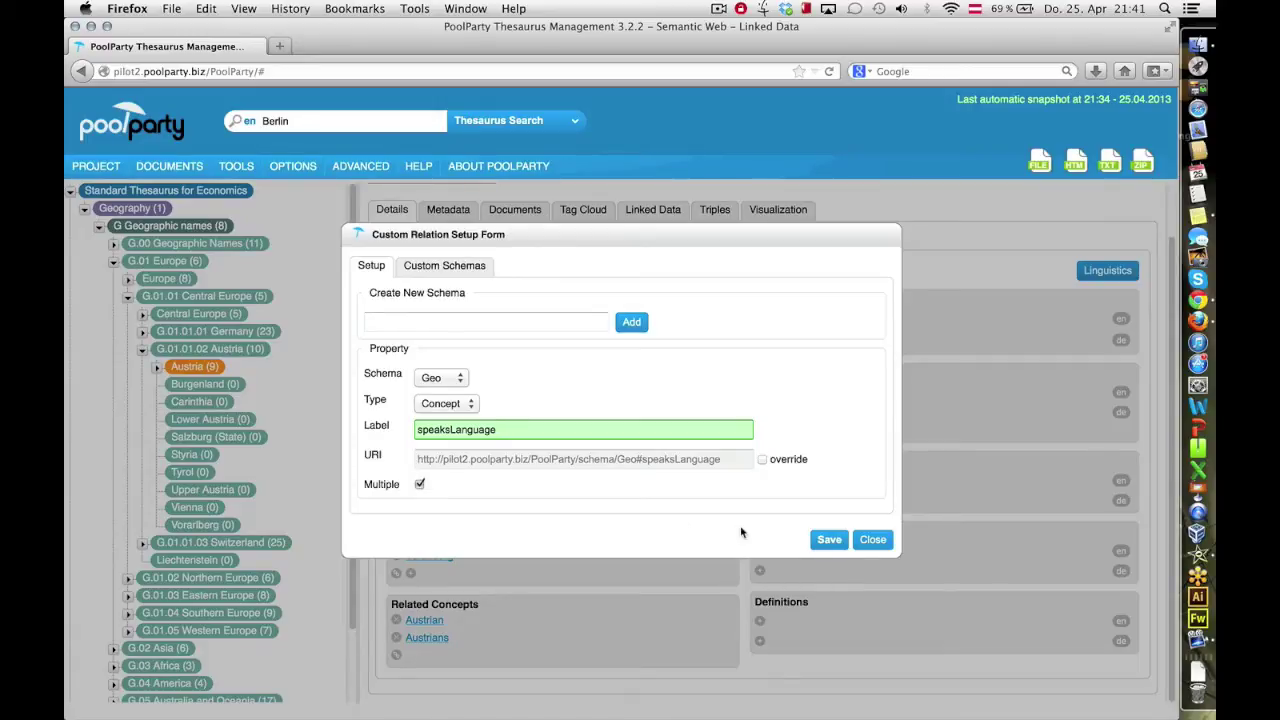
{"action": "left_click", "coordinate": [822, 541]}
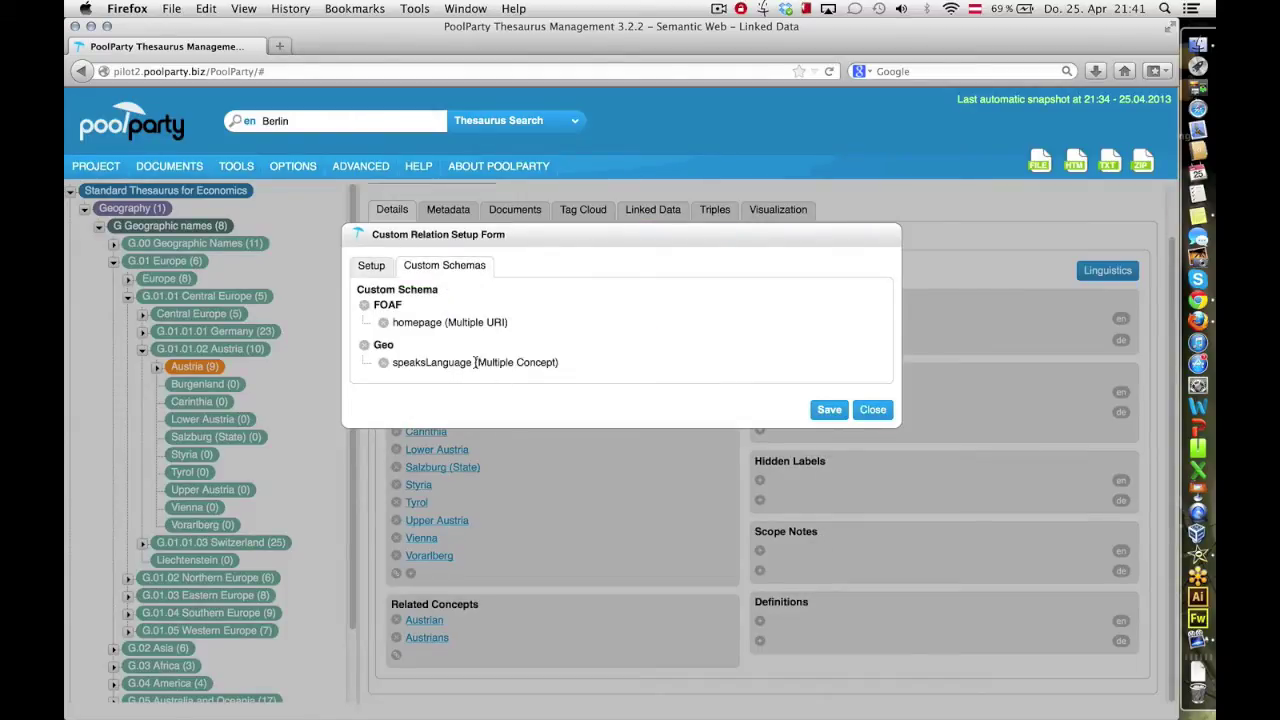
Add a Concept property labelled isSpokenIn to the Geo schema as the inverse of speaksLanguage, save it and close the setup form
{"action": "left_click", "coordinate": [371, 265]}
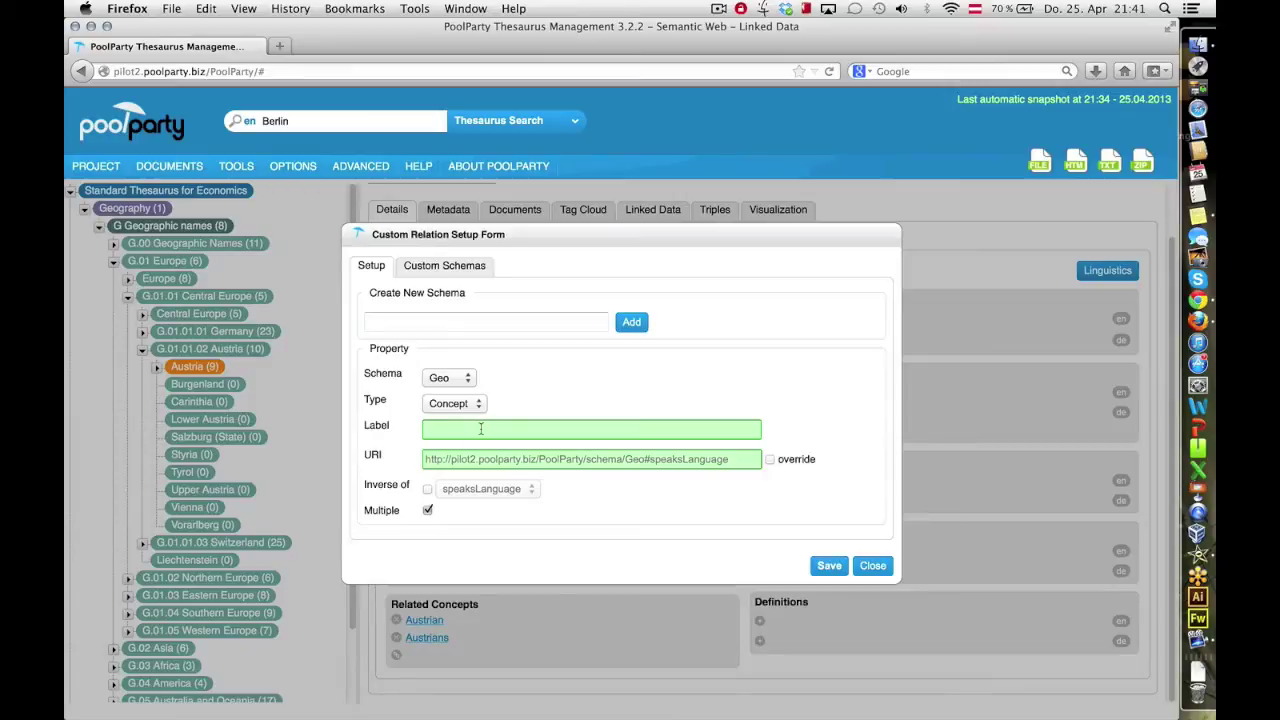
{"action": "type", "text": "isSpoken"}
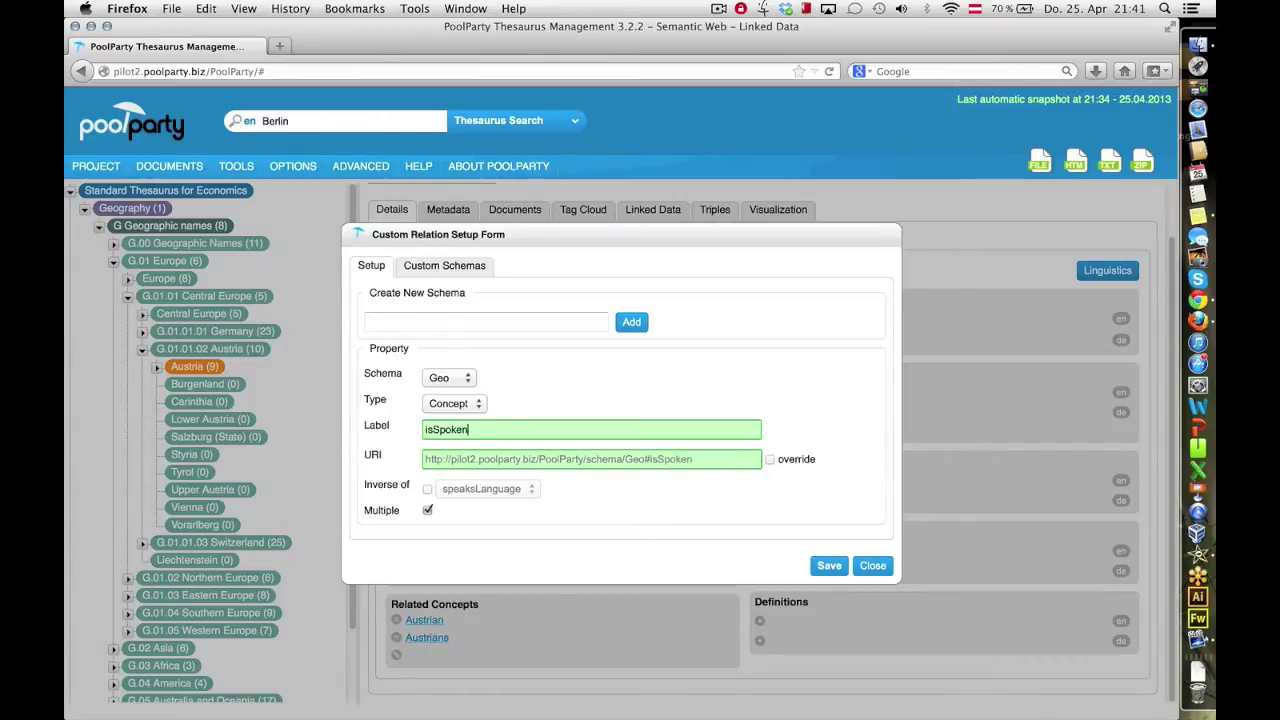
{"action": "type", "text": "In"}
{"action": "left_click", "coordinate": [428, 489]}
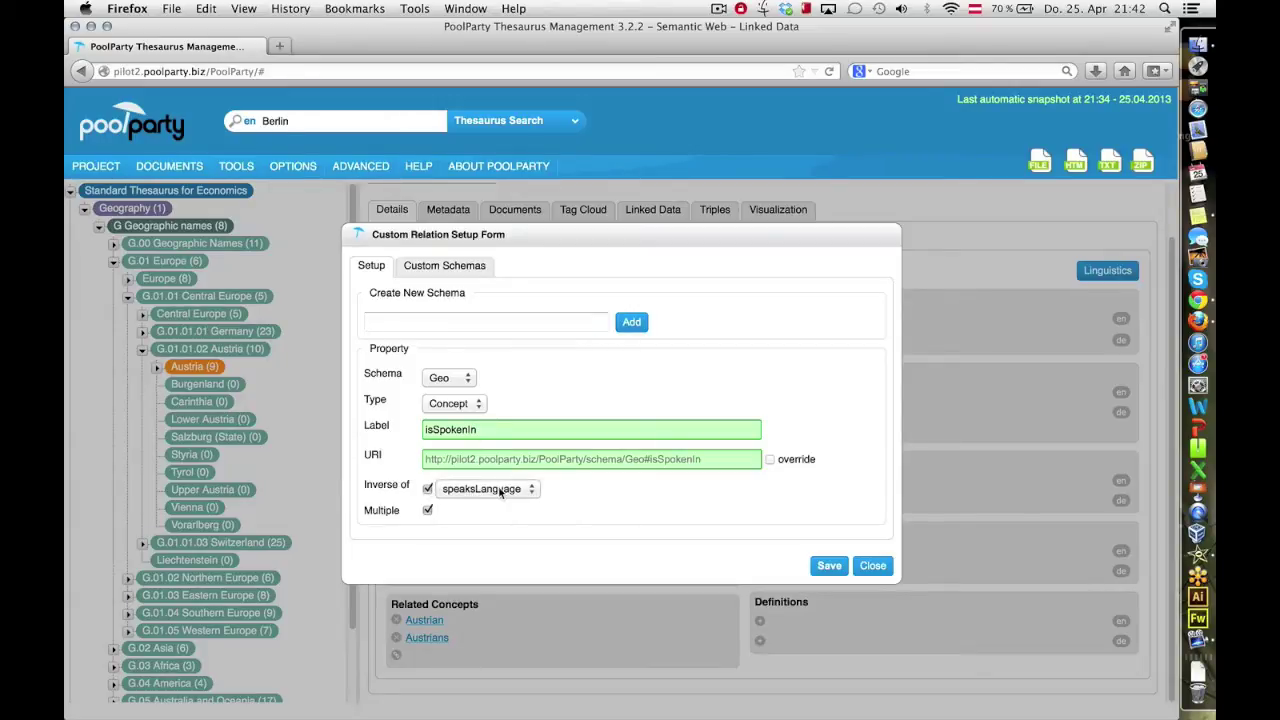
{"action": "left_click", "coordinate": [831, 566]}
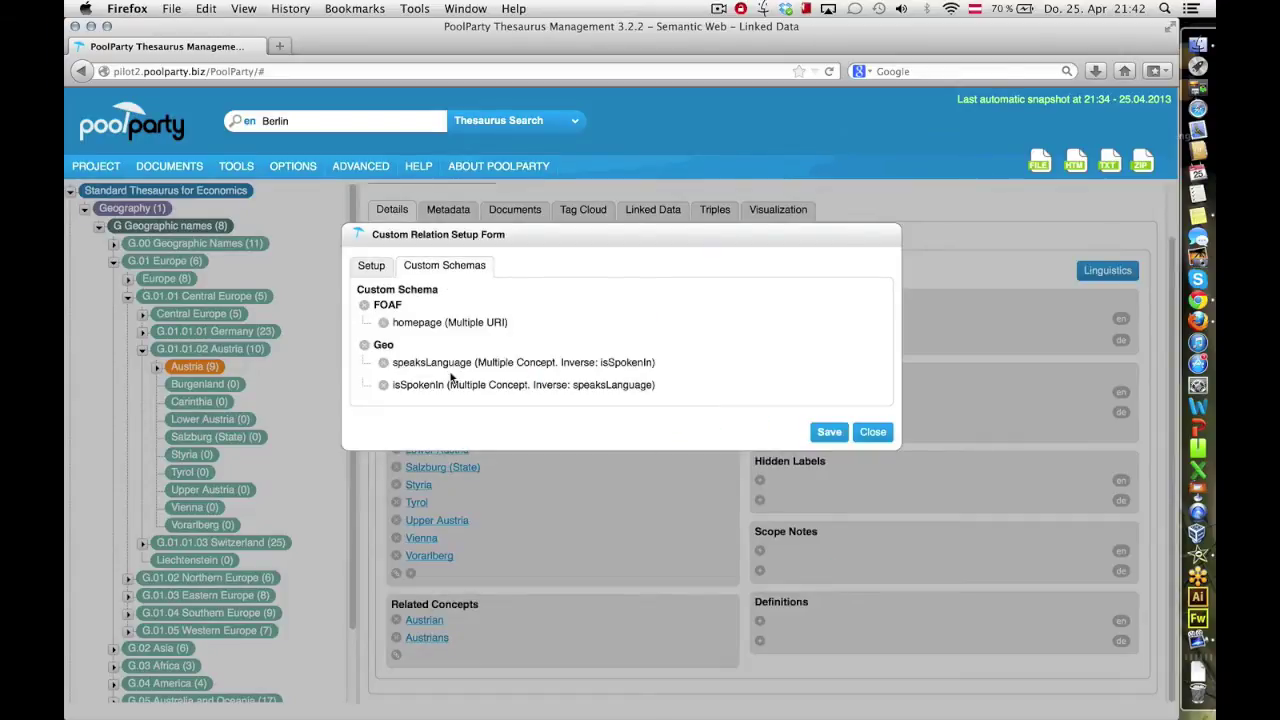
{"action": "left_click", "coordinate": [872, 432]}
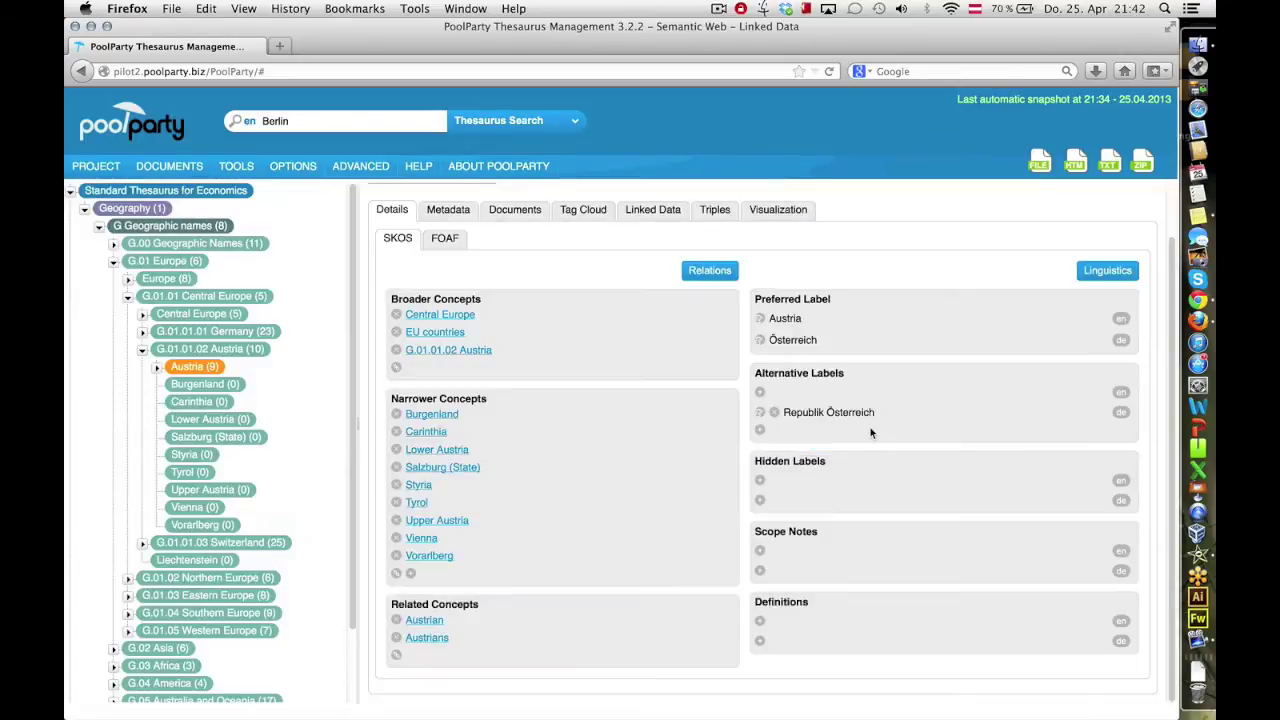
Link the Austria concept to German (Language) through speaksLanguage, and check the inverse relation on the German (Language) concept
{"action": "left_click", "coordinate": [182, 369]}
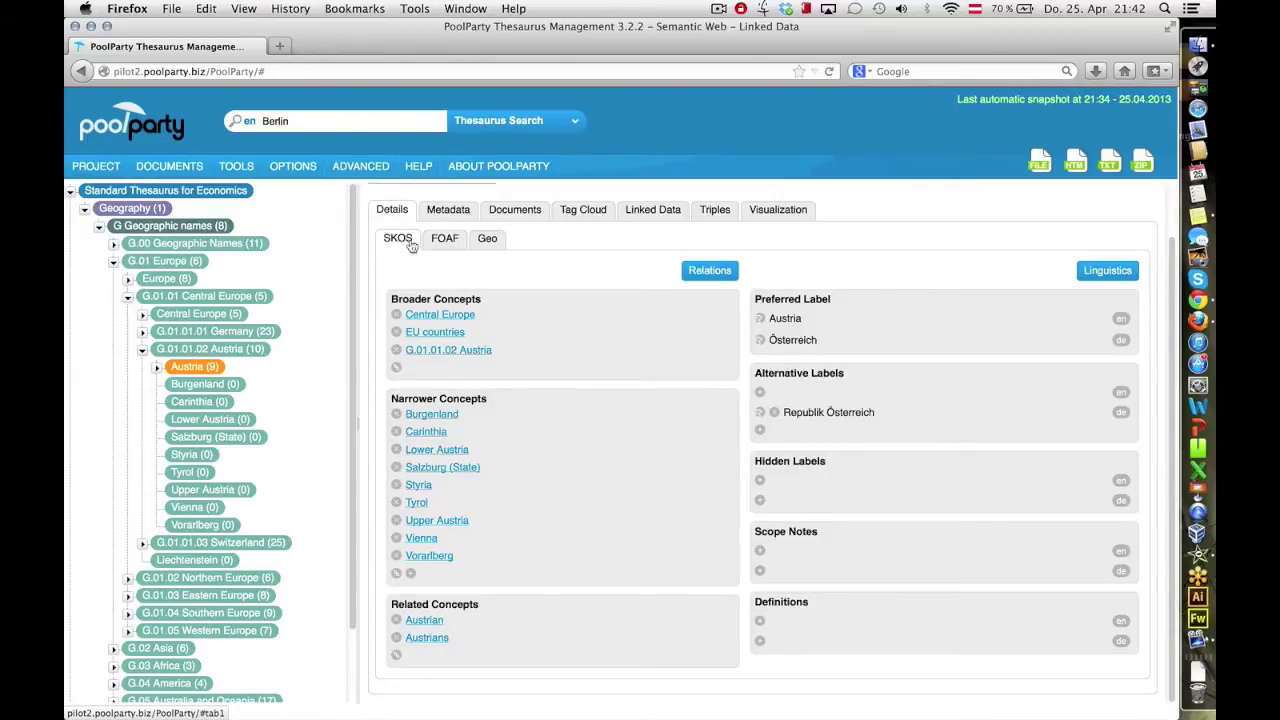
{"action": "left_click", "coordinate": [443, 242]}
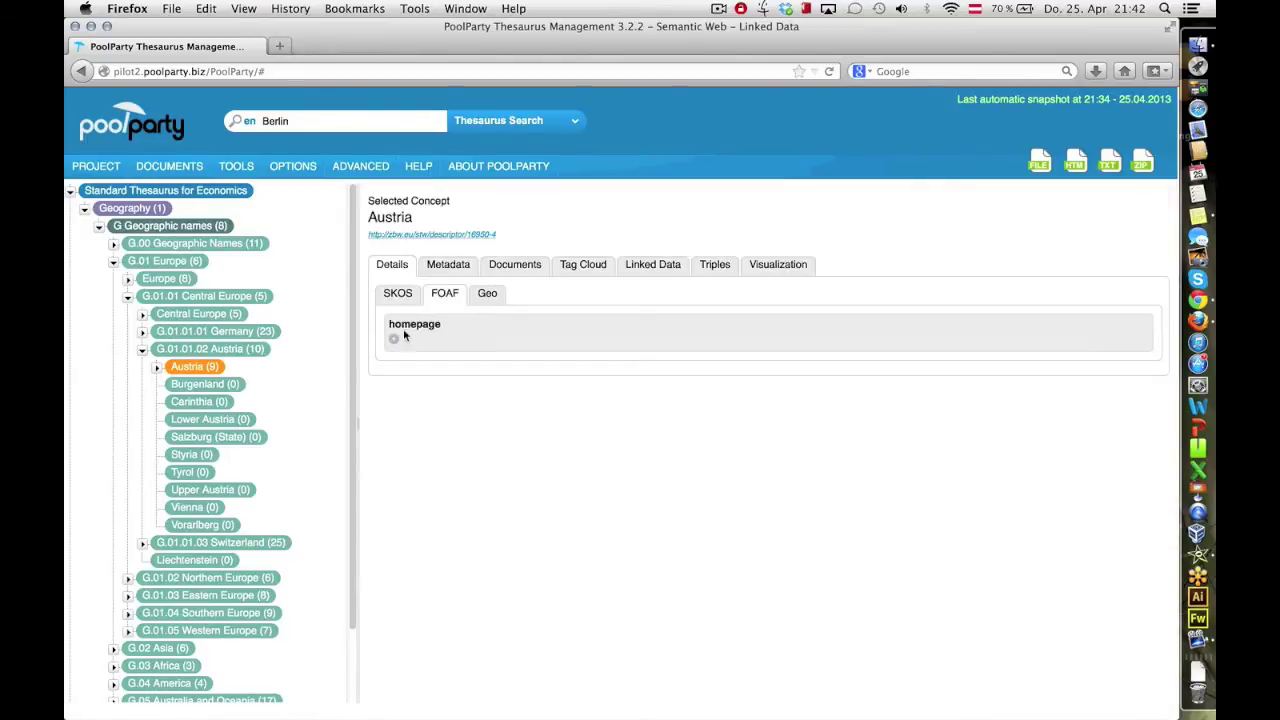
{"action": "left_click", "coordinate": [487, 294]}
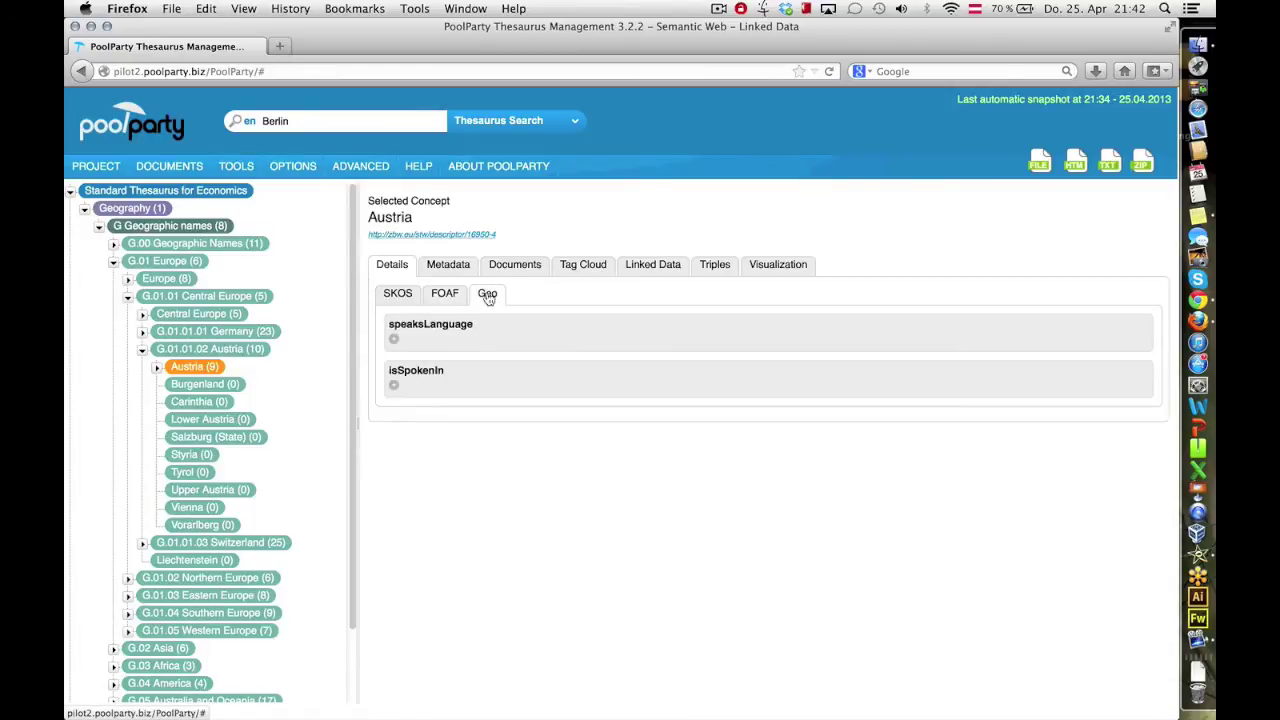
{"action": "left_click", "coordinate": [393, 340]}
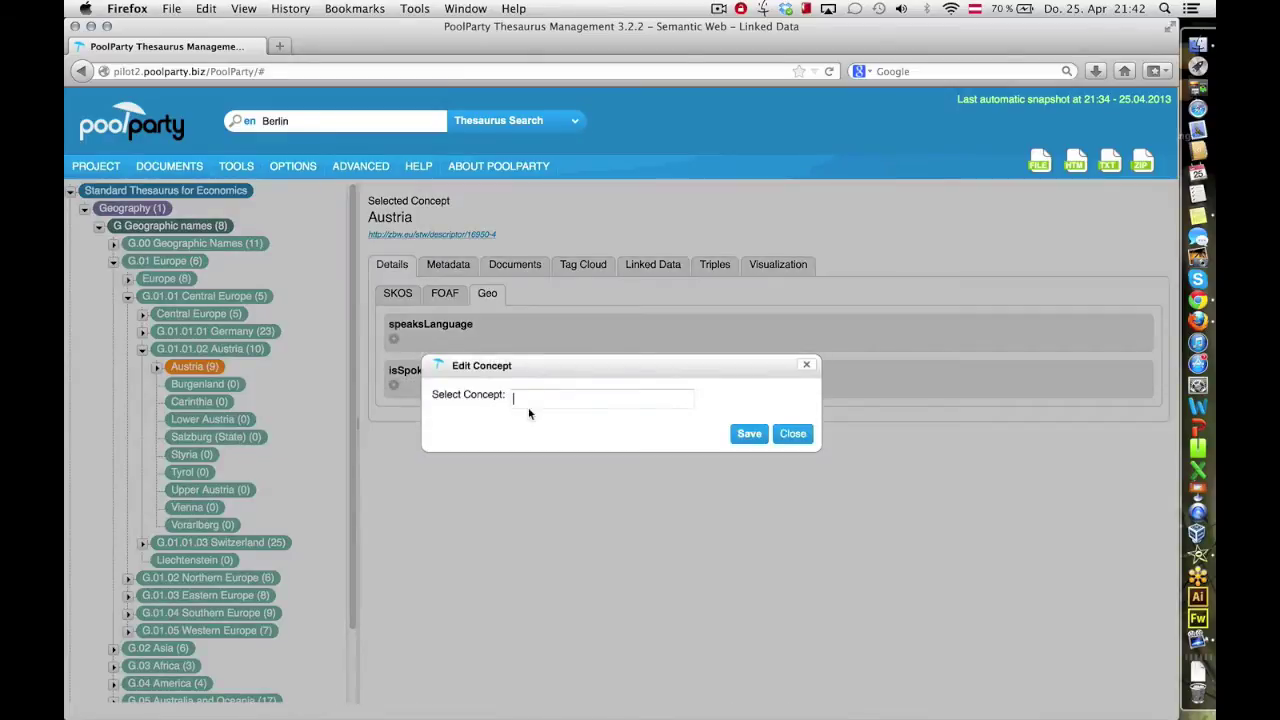
{"action": "type", "text": "german"}
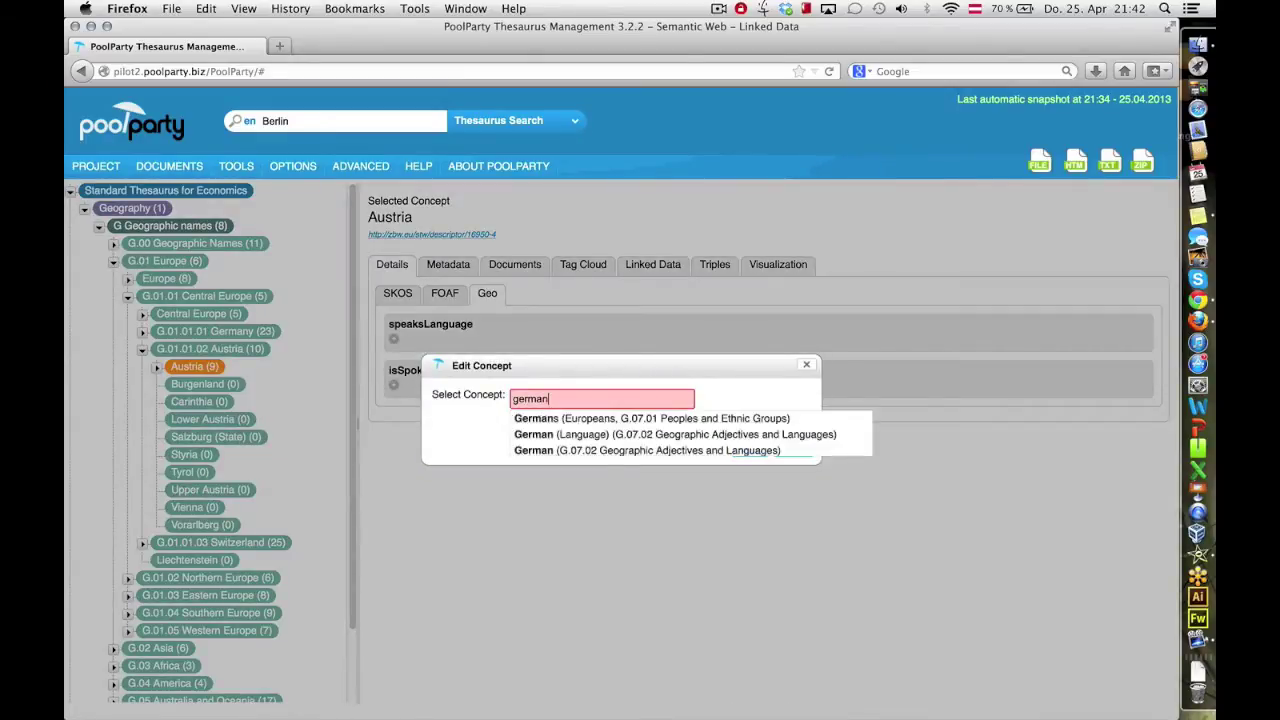
{"action": "left_click", "coordinate": [597, 436]}
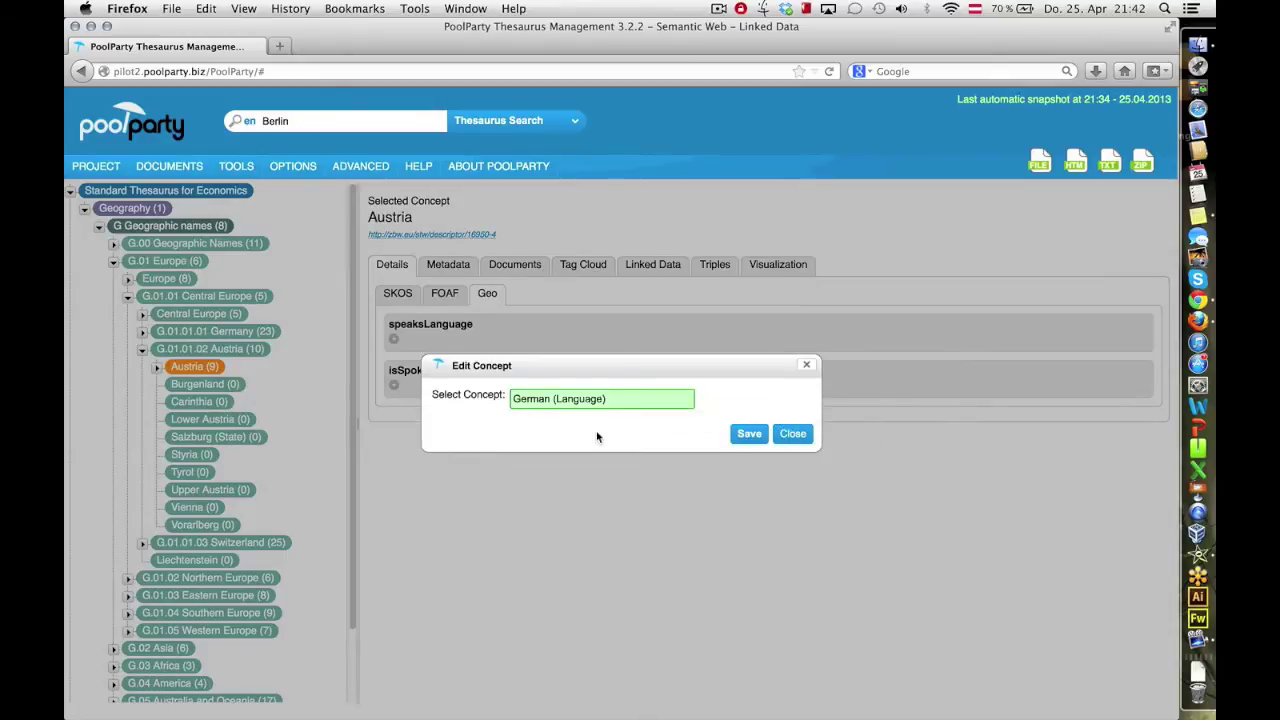
{"action": "left_click", "coordinate": [749, 433]}
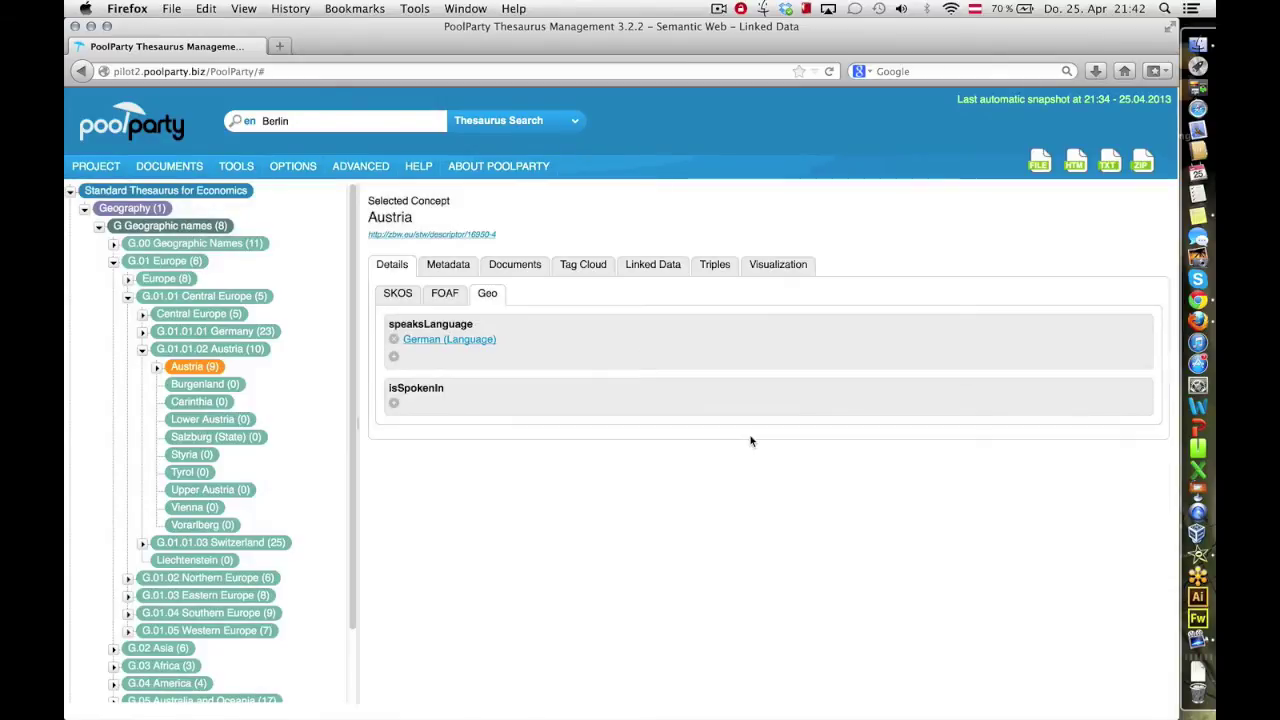
{"action": "left_click", "coordinate": [477, 341]}
{"action": "left_click", "coordinate": [487, 294]}
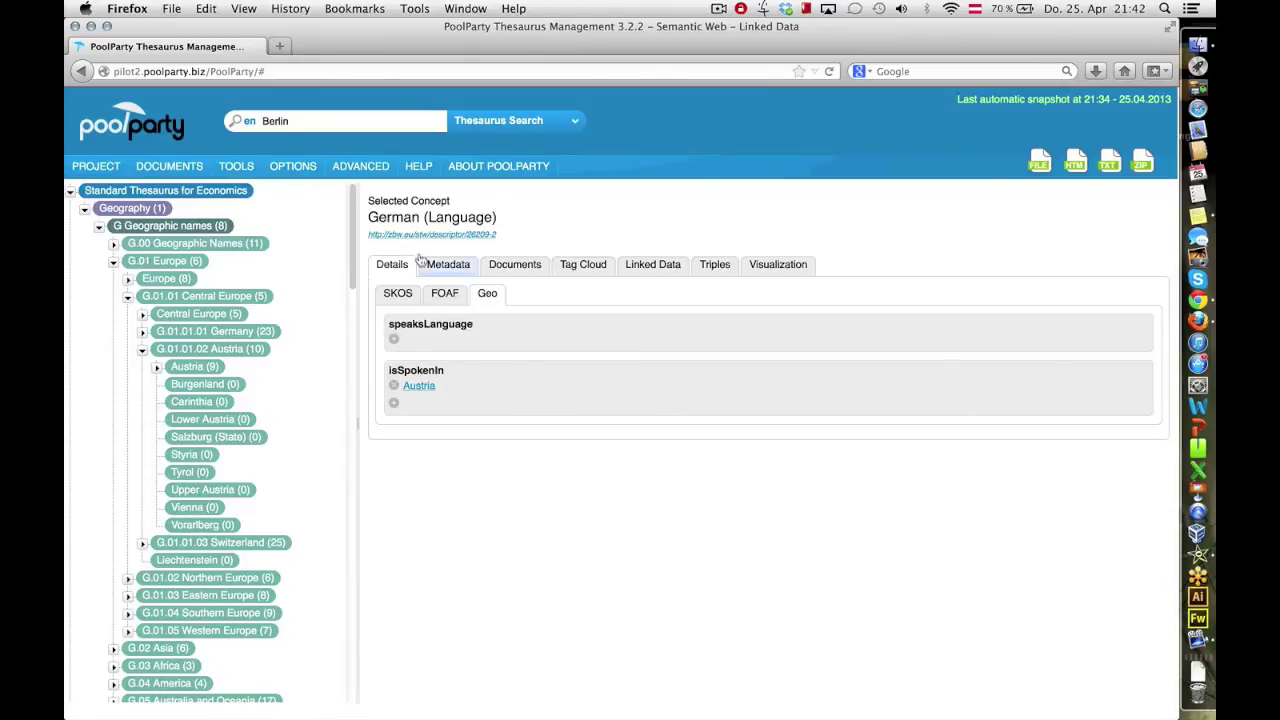
Add a single-value Integer property labelled population to the Geo custom schema, save it and close the setup form
{"action": "left_click", "coordinate": [374, 178]}
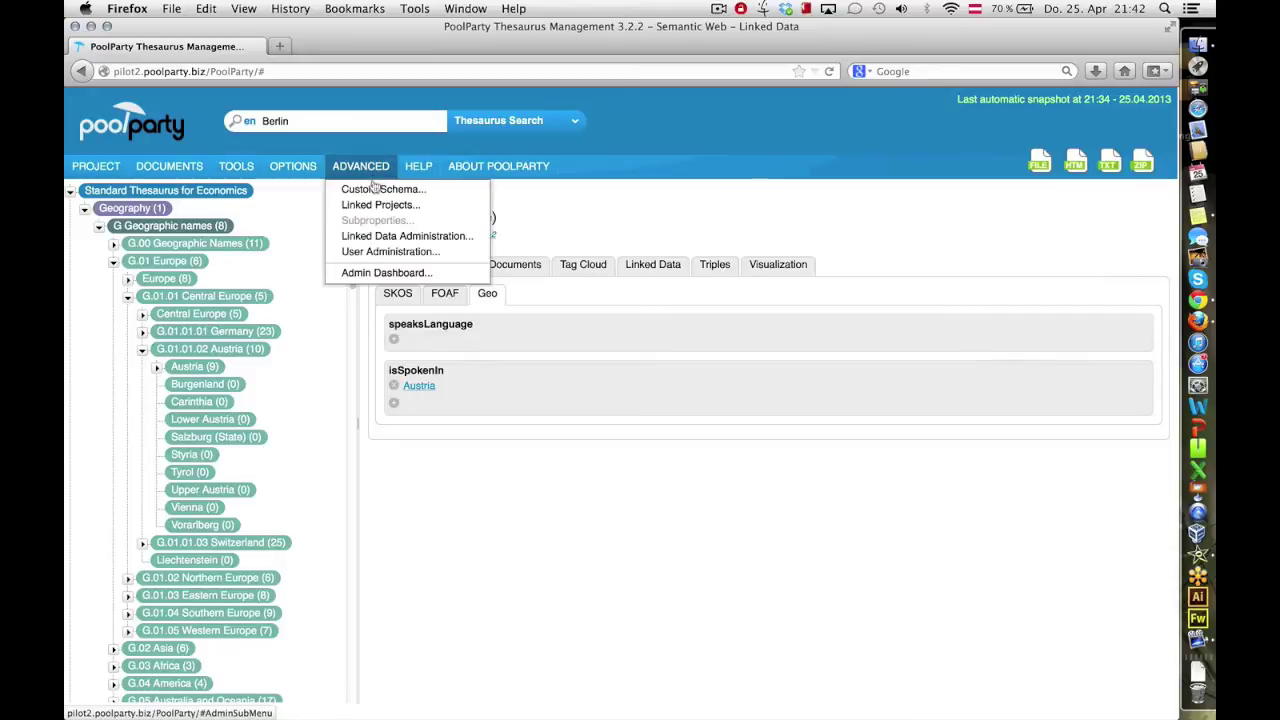
{"action": "left_click", "coordinate": [385, 189]}
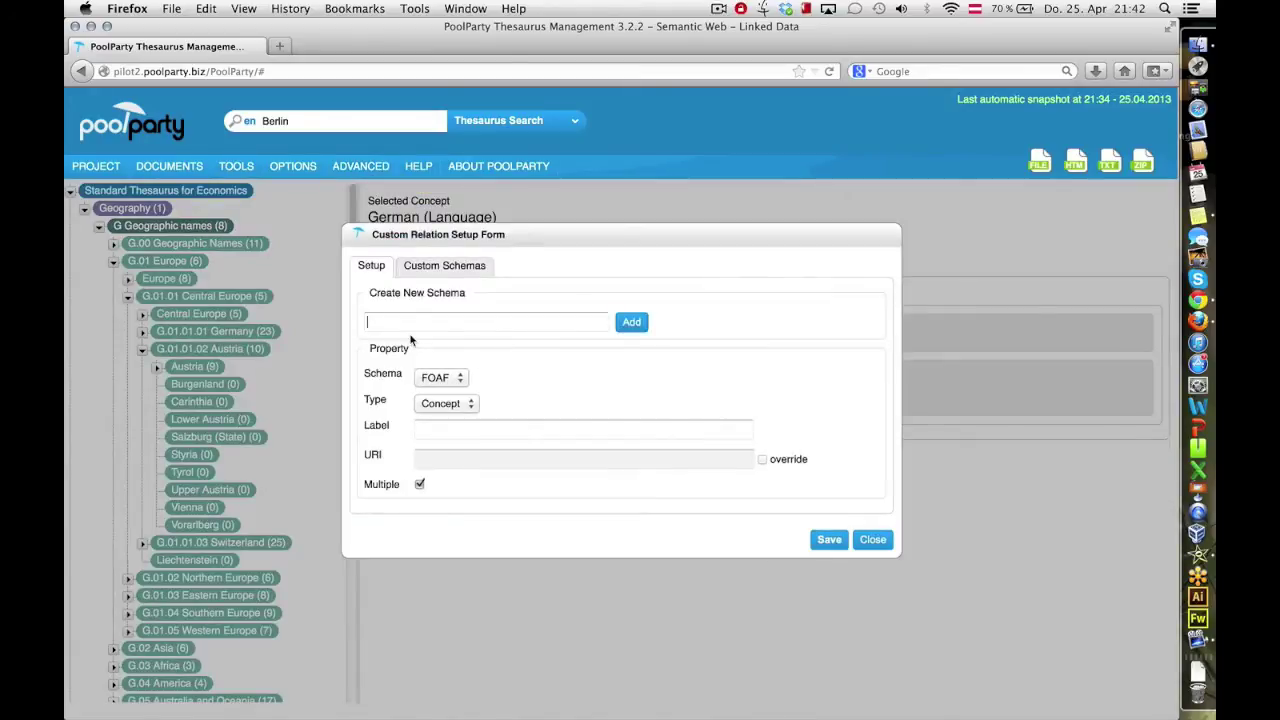
{"action": "left_click", "coordinate": [440, 379]}
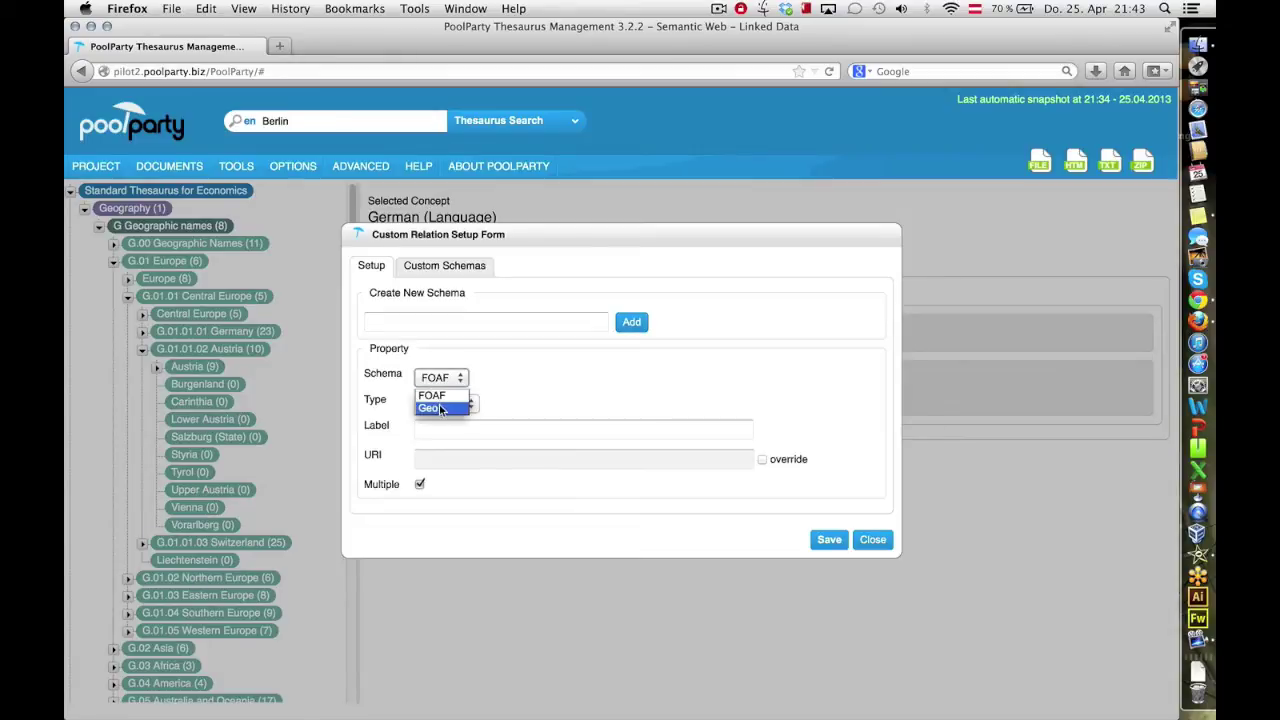
{"action": "left_click", "coordinate": [435, 409]}
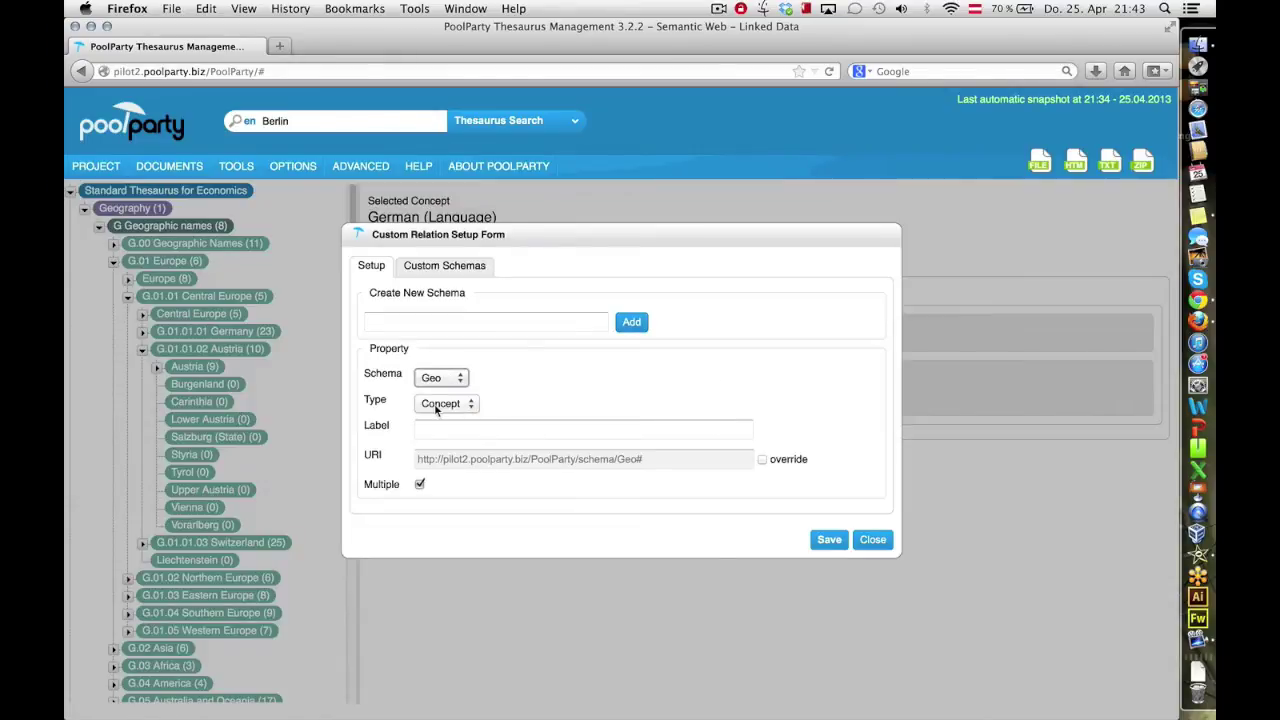
{"action": "left_click", "coordinate": [436, 405]}
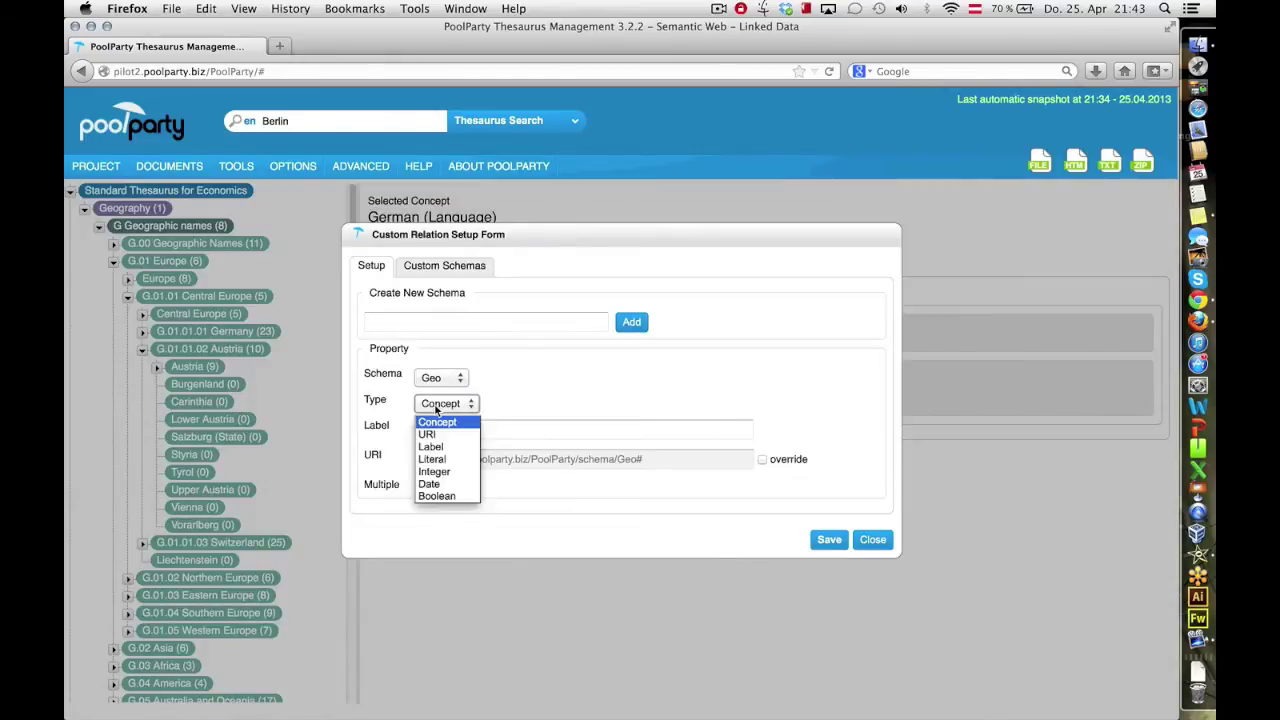
{"action": "left_click", "coordinate": [445, 472]}
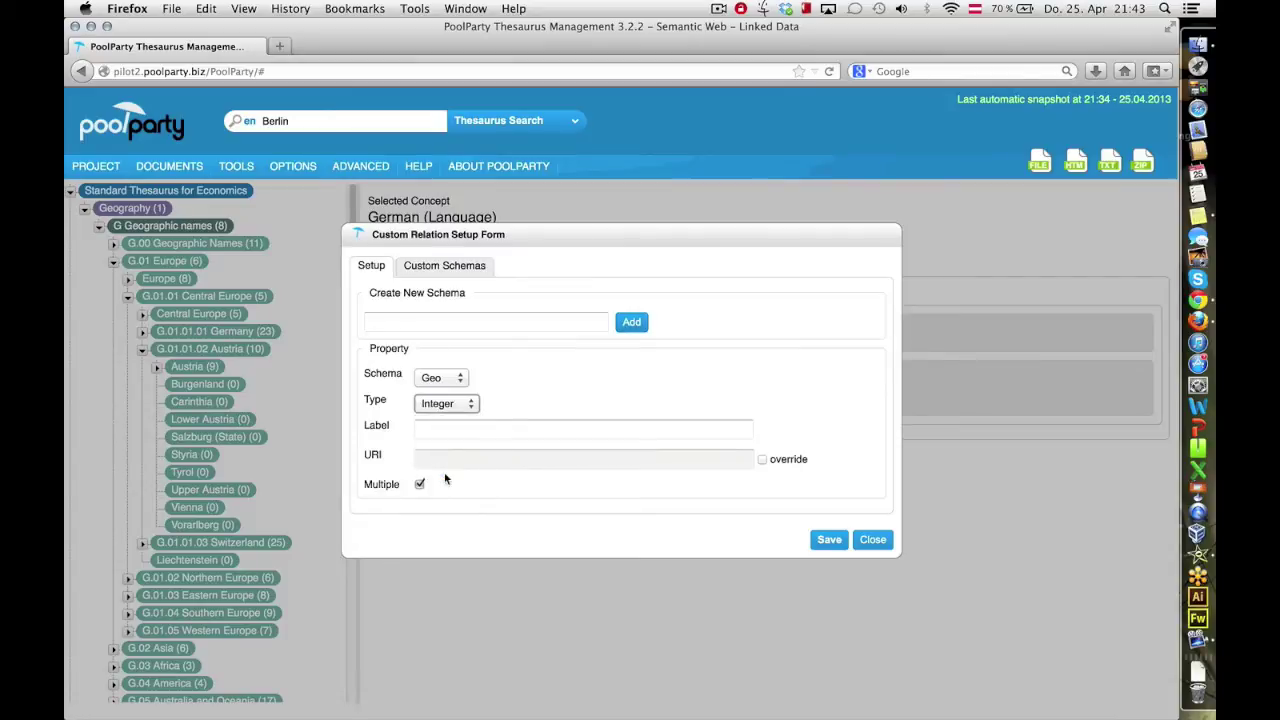
{"action": "left_click", "coordinate": [474, 428]}
{"action": "type", "text": "pop"}
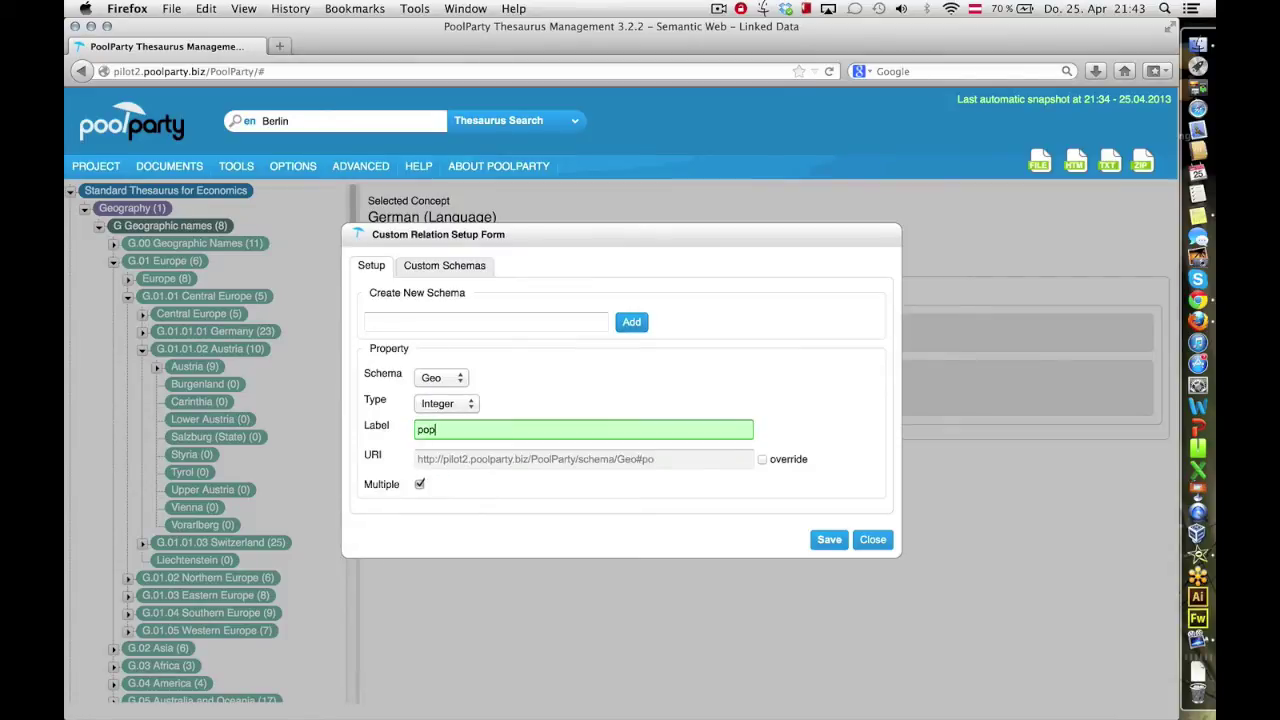
{"action": "type", "text": "ulation"}
{"action": "left_click", "coordinate": [834, 541]}
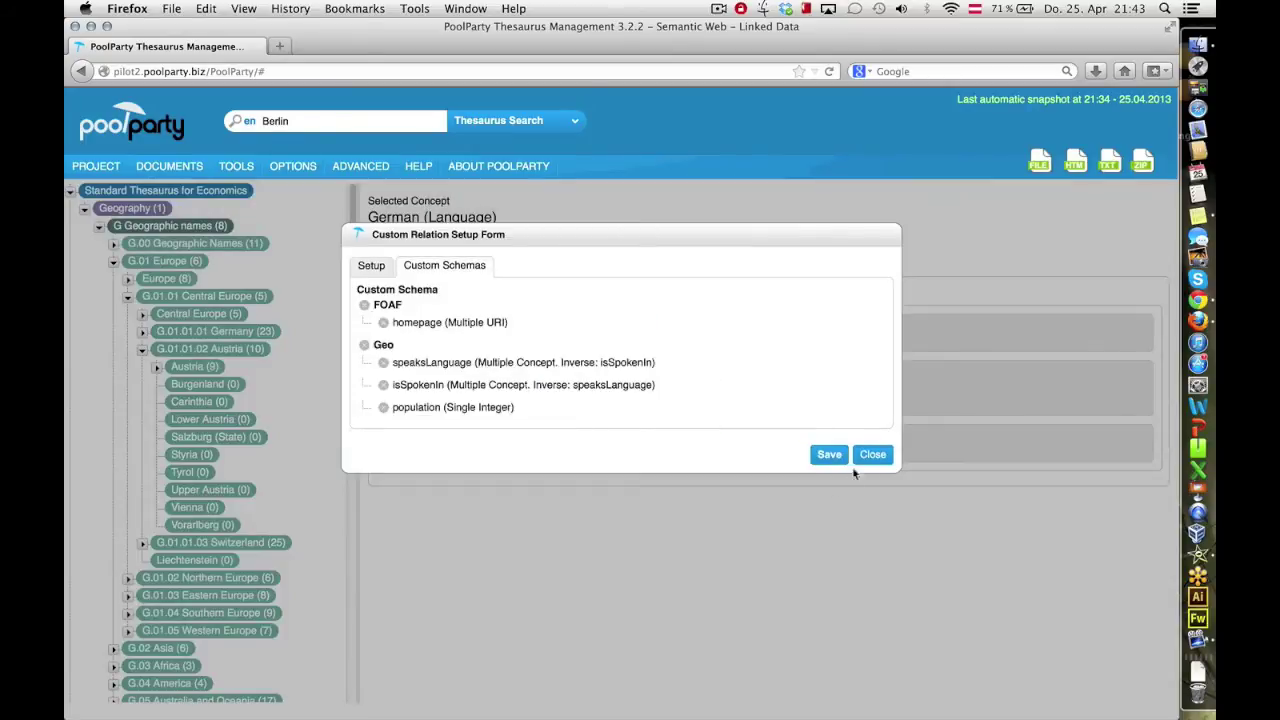
{"action": "left_click", "coordinate": [870, 456]}
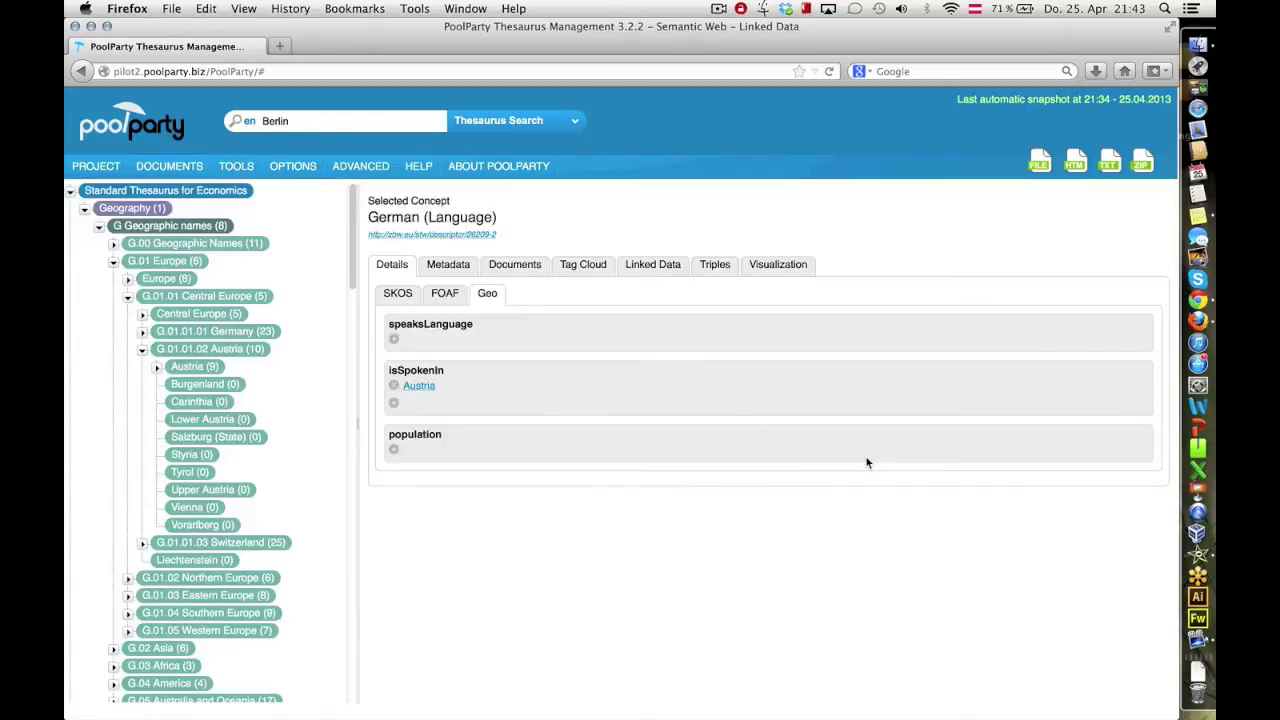
{"action": "left_click", "coordinate": [394, 450]}
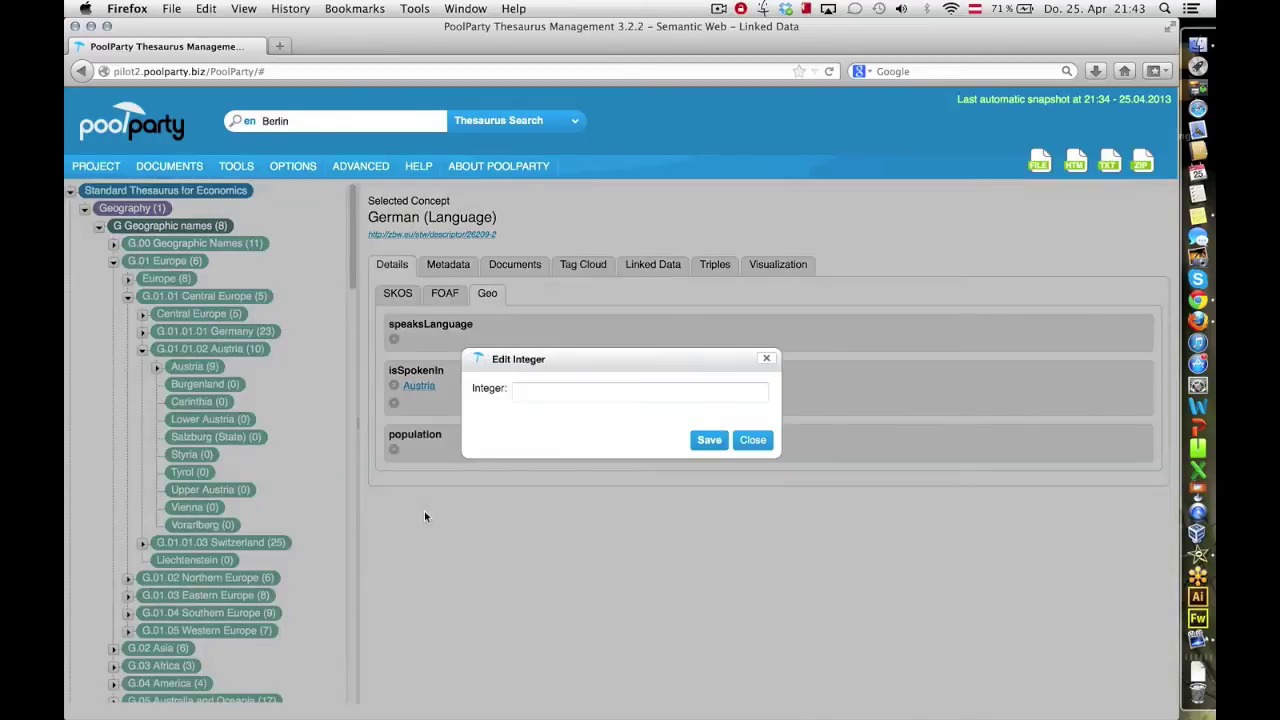
{"action": "type", "text": "8000000"}
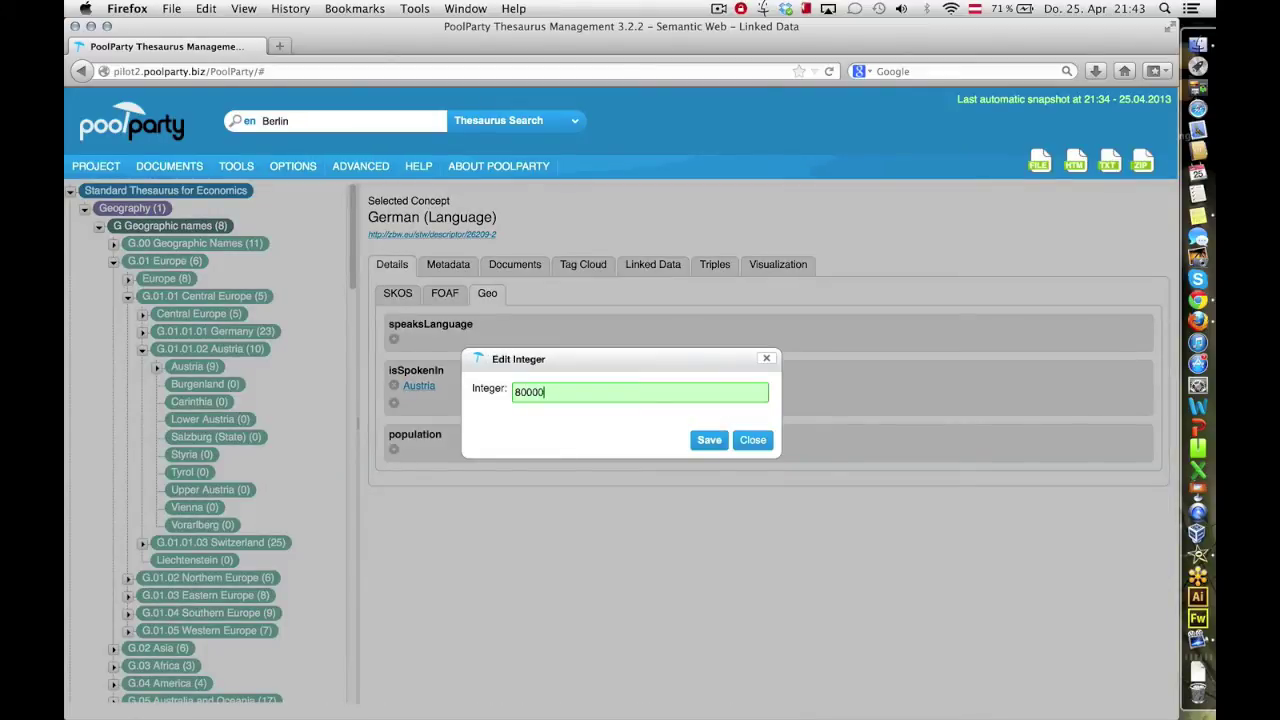
{"action": "left_click", "coordinate": [708, 439]}
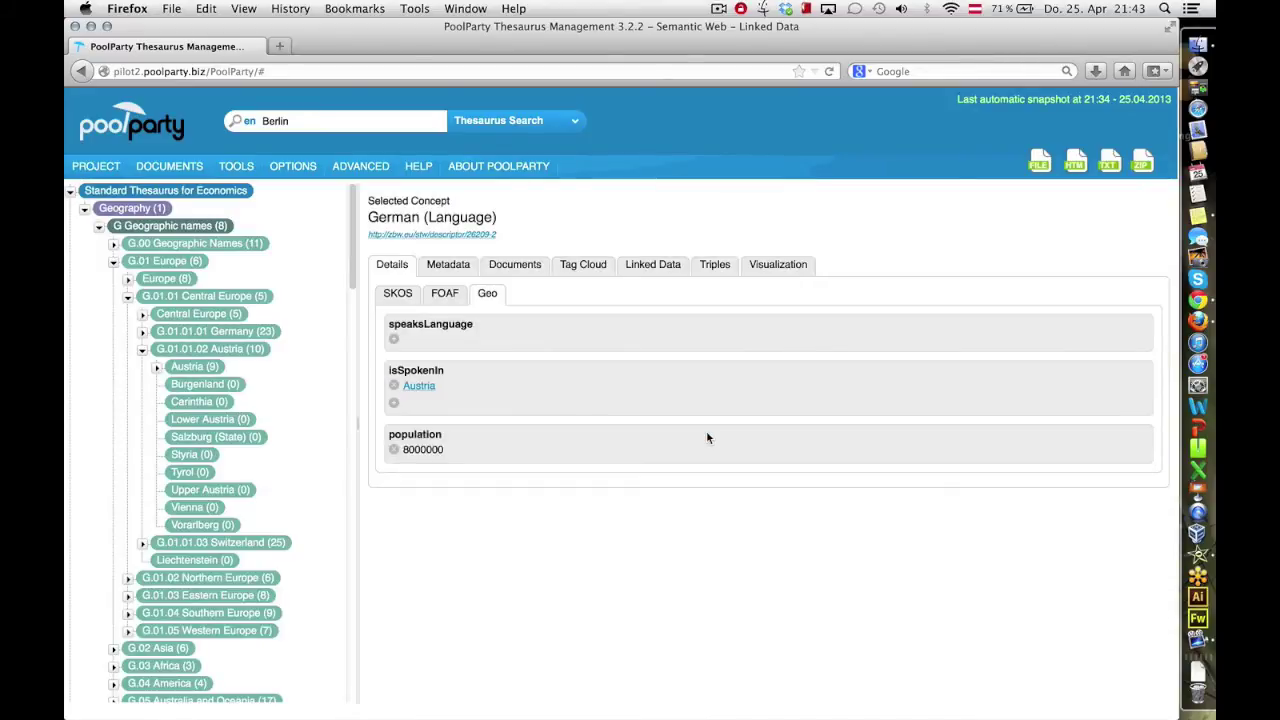
{"action": "left_click", "coordinate": [394, 451]}
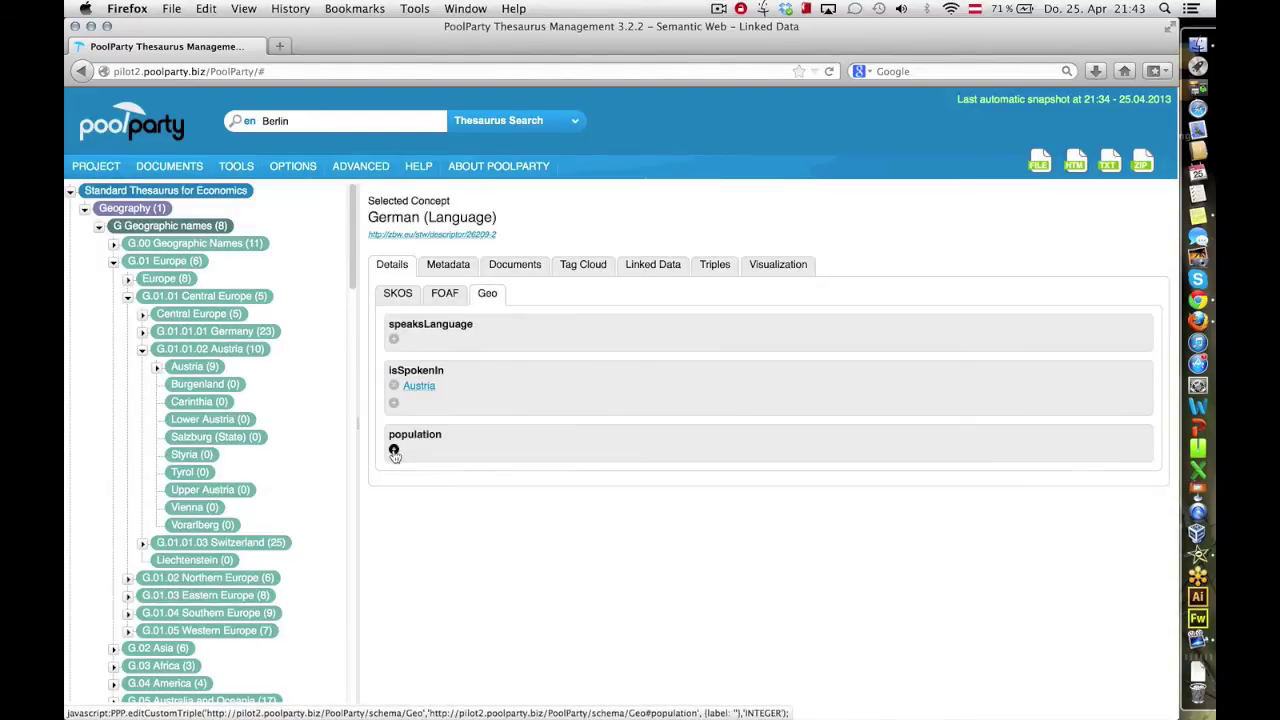
Set the Geo population attribute of the Austria concept to 8000000 and save it
{"action": "left_click", "coordinate": [208, 368]}
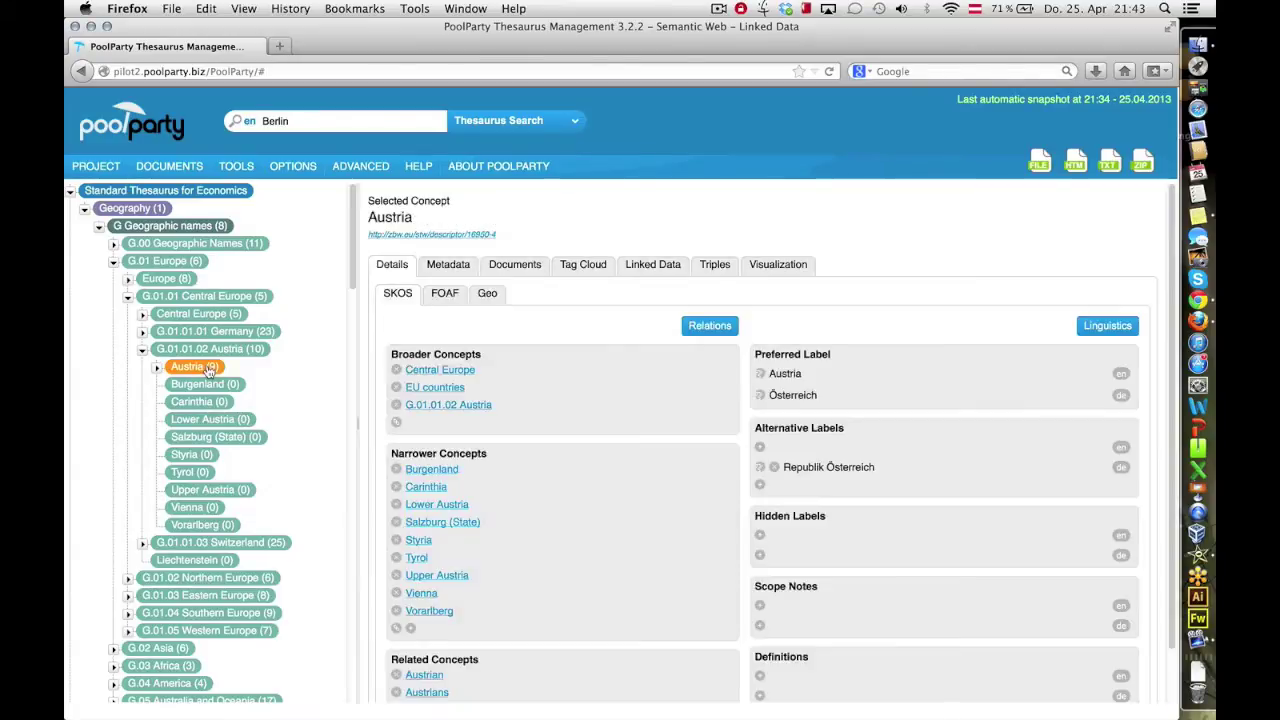
{"action": "left_click", "coordinate": [487, 296]}
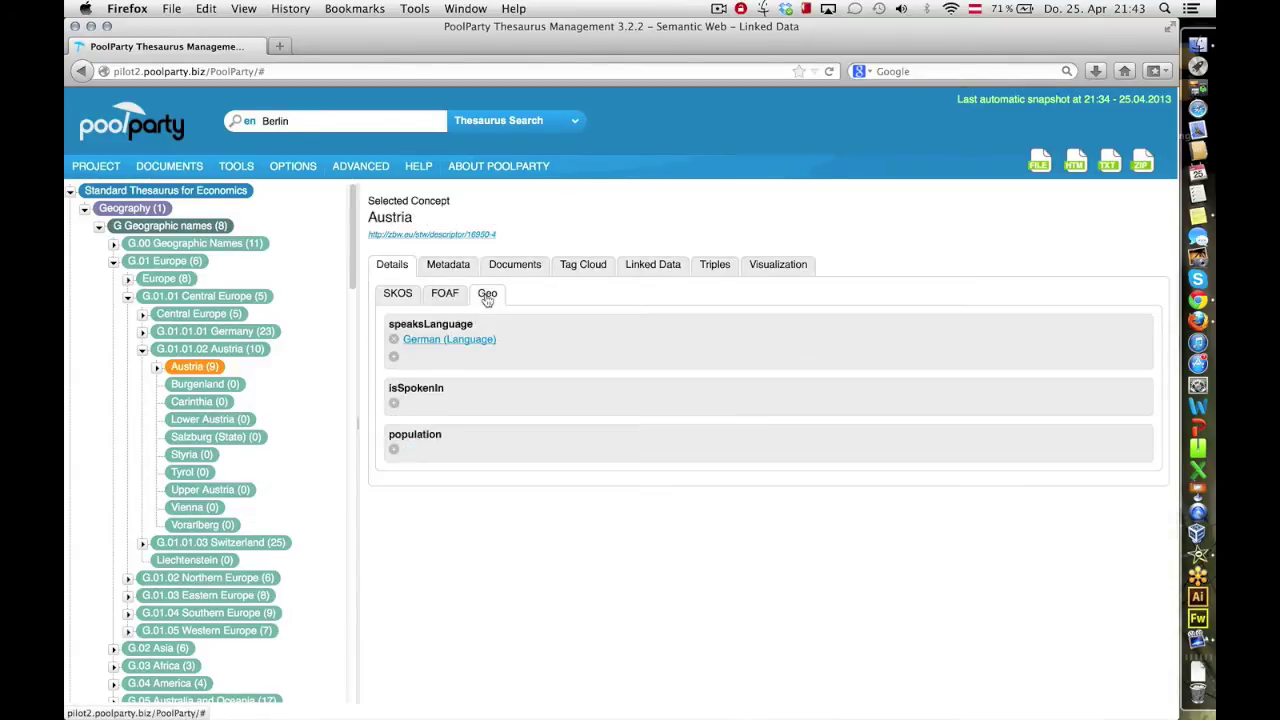
{"action": "left_click", "coordinate": [393, 449]}
{"action": "type", "text": "80000"}
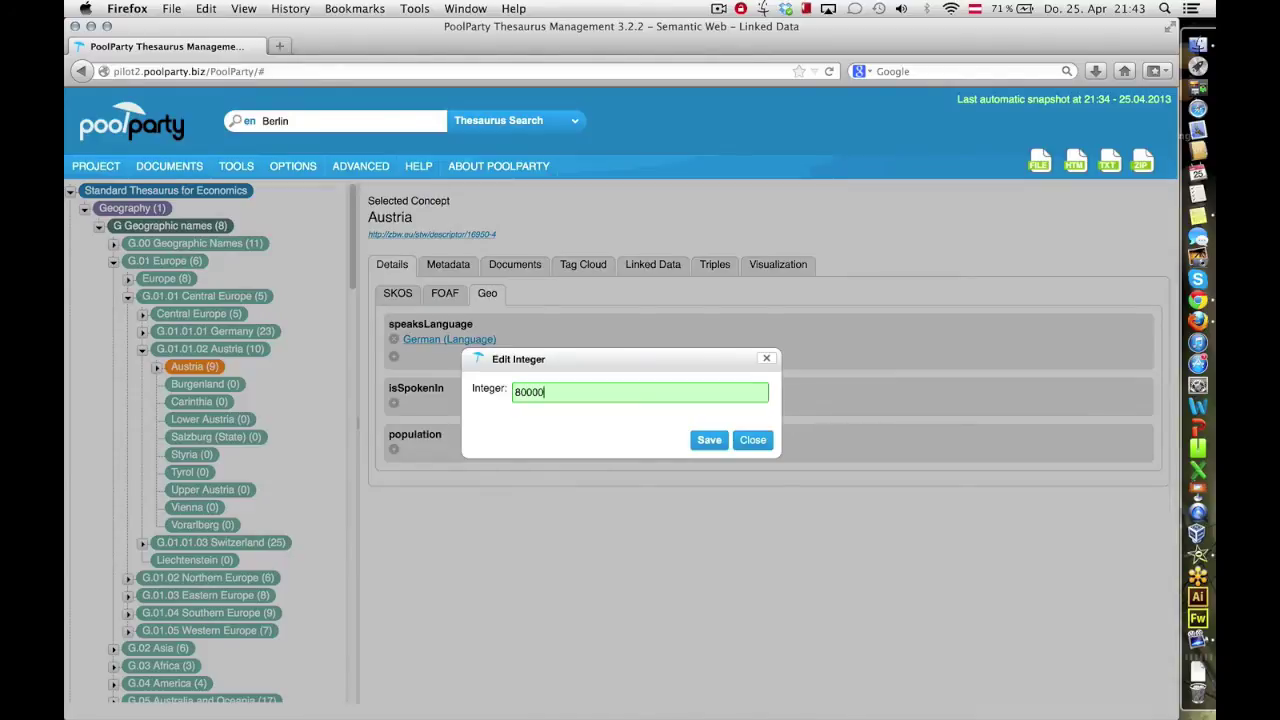
{"action": "type", "text": "00"}
{"action": "left_click", "coordinate": [709, 441]}
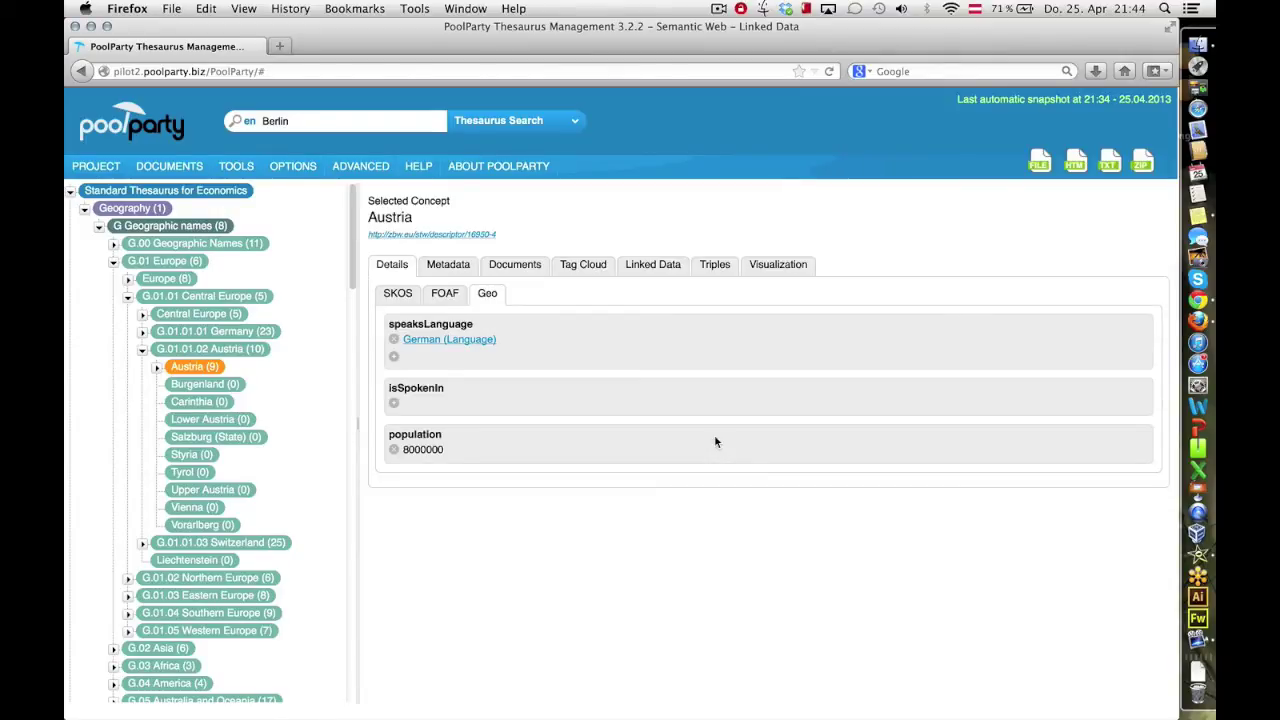
Examine the RDF triples of the Austria concept, looking at the Geo speaksLanguage and population statements
{"action": "left_click", "coordinate": [716, 270]}
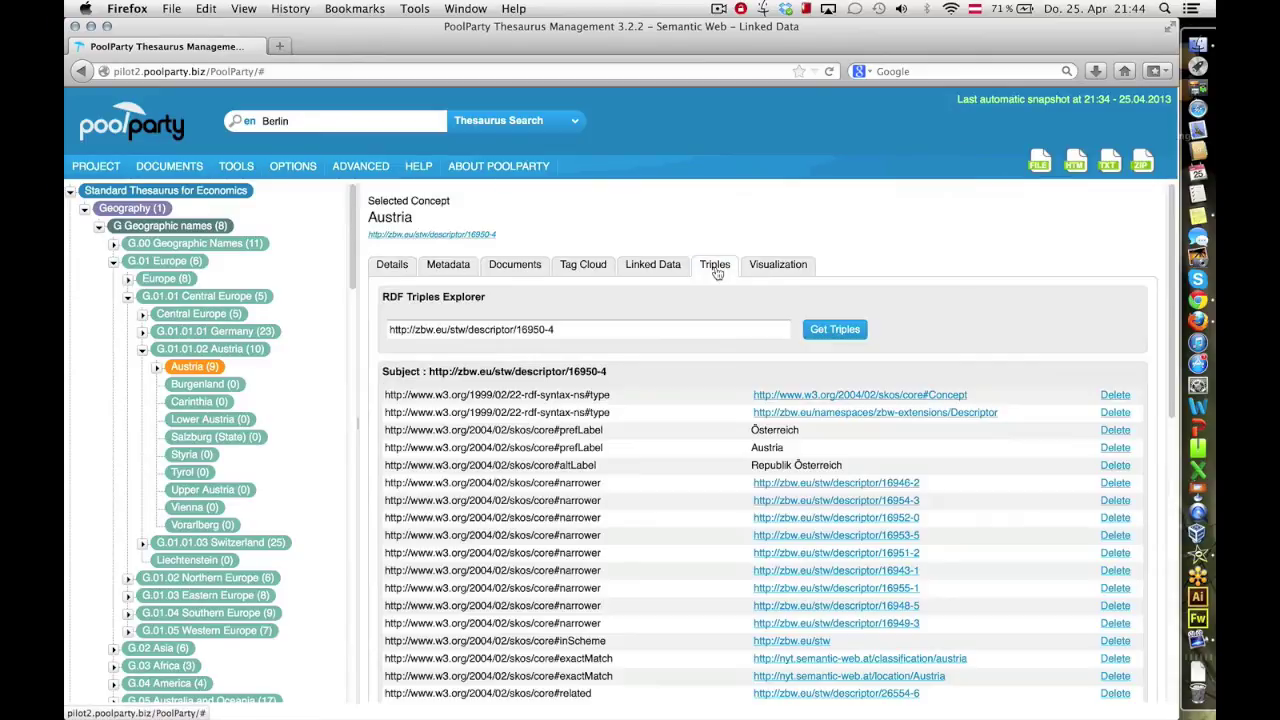
{"action": "scroll", "coordinate": [634, 507], "scroll_direction": "down", "scroll_amount": 5}
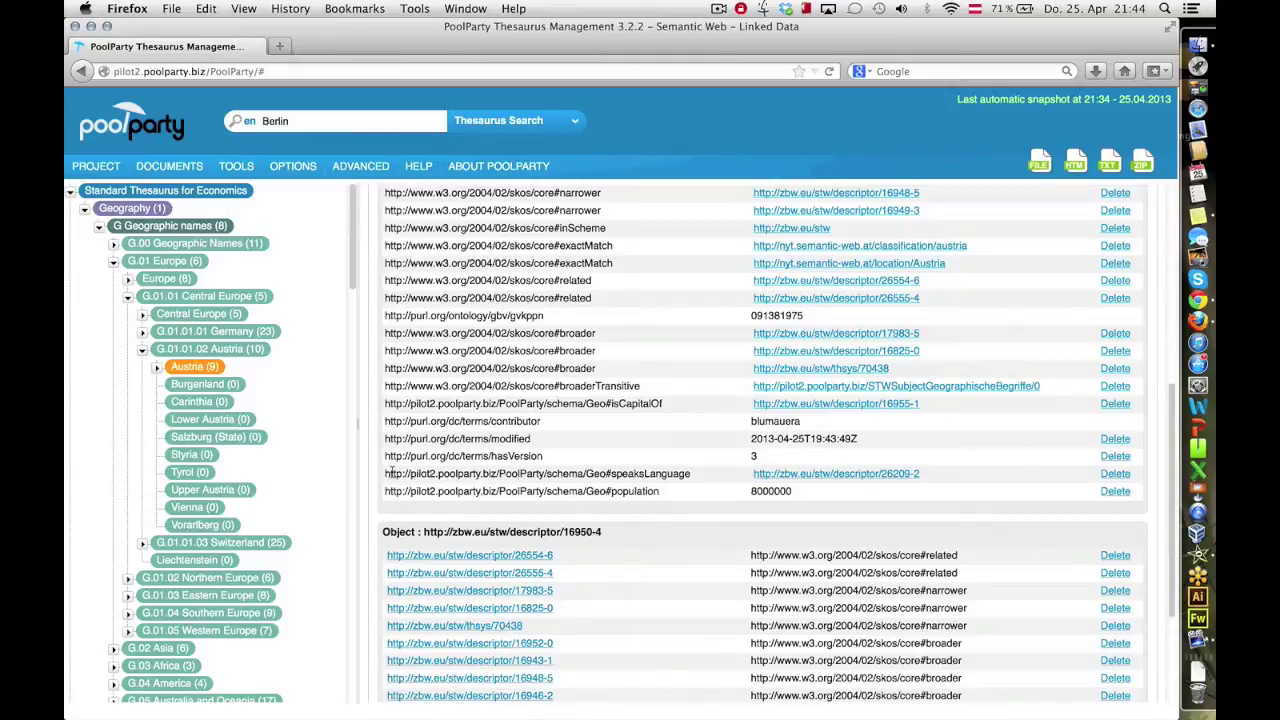
{"action": "left_click_drag", "start_coordinate": [386, 472], "coordinate": [686, 478]}
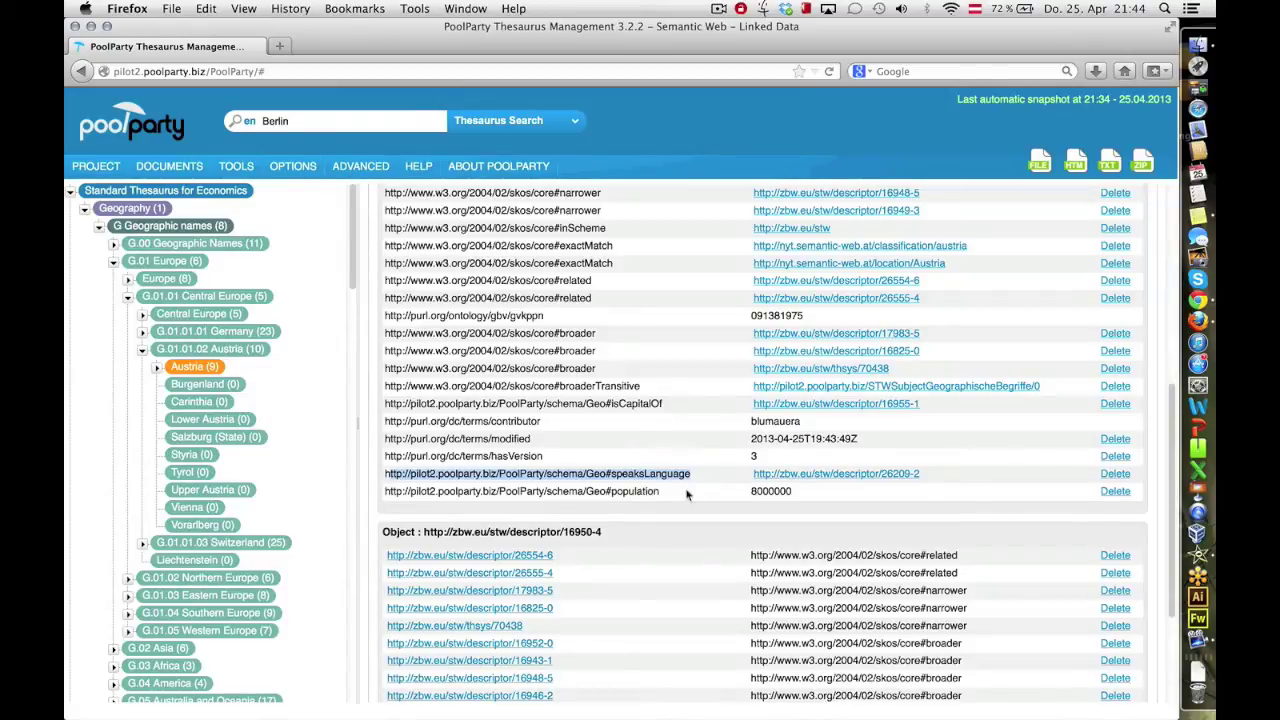
{"action": "double_click", "coordinate": [778, 490]}
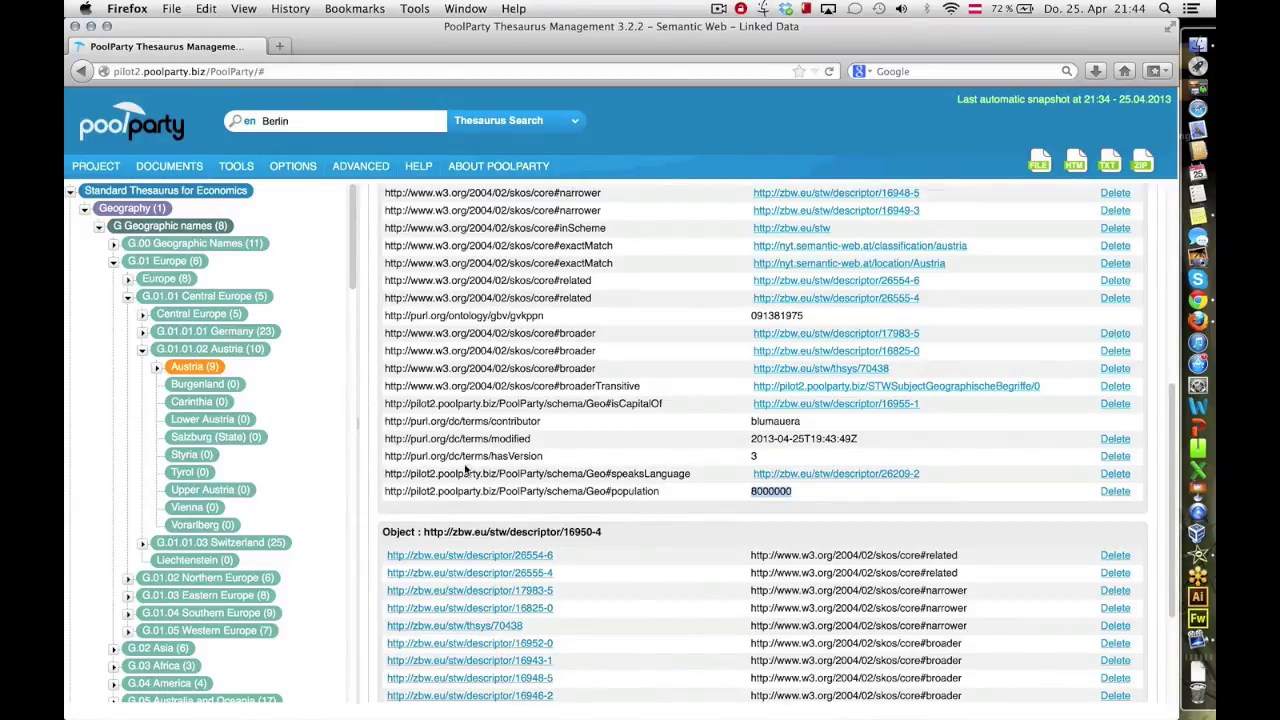
{"action": "scroll", "coordinate": [460, 468], "scroll_direction": "up", "scroll_amount": 10}
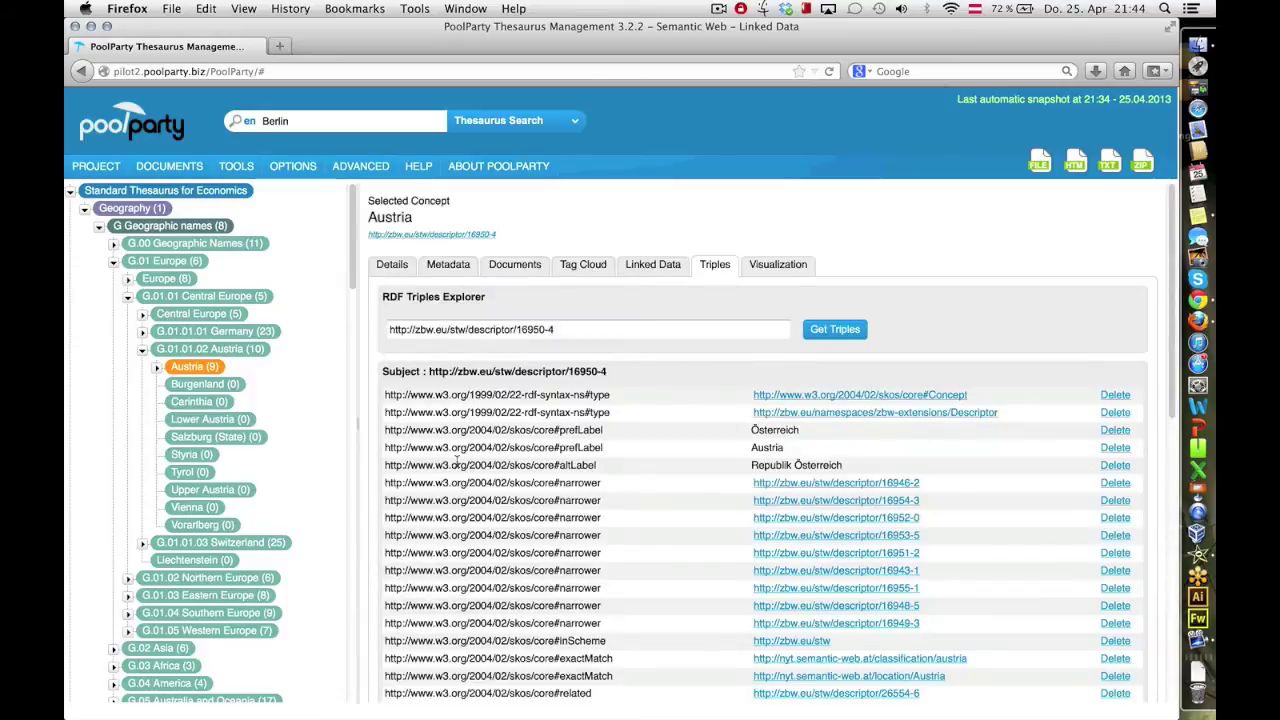